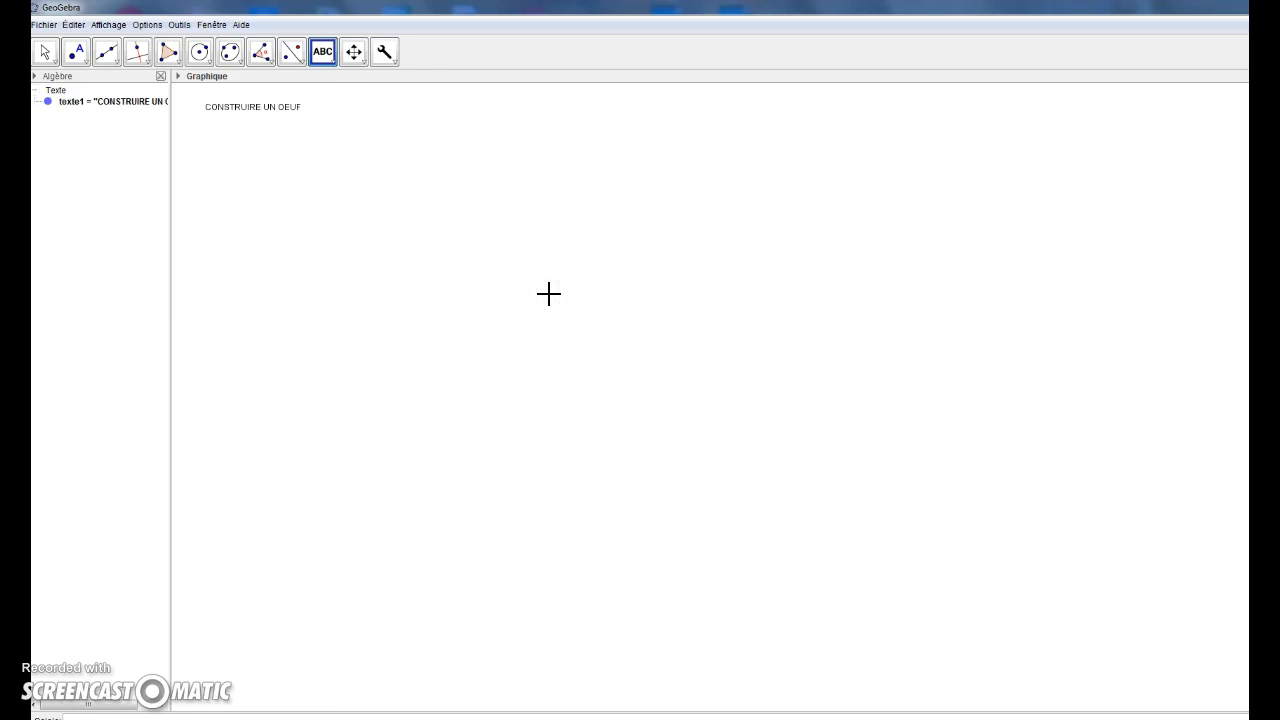
Step: Place two points at about (5.16, -3.84) and (9.56, -3.96) and join them with a segment
{"action": "left_click", "coordinate": [80, 58]}
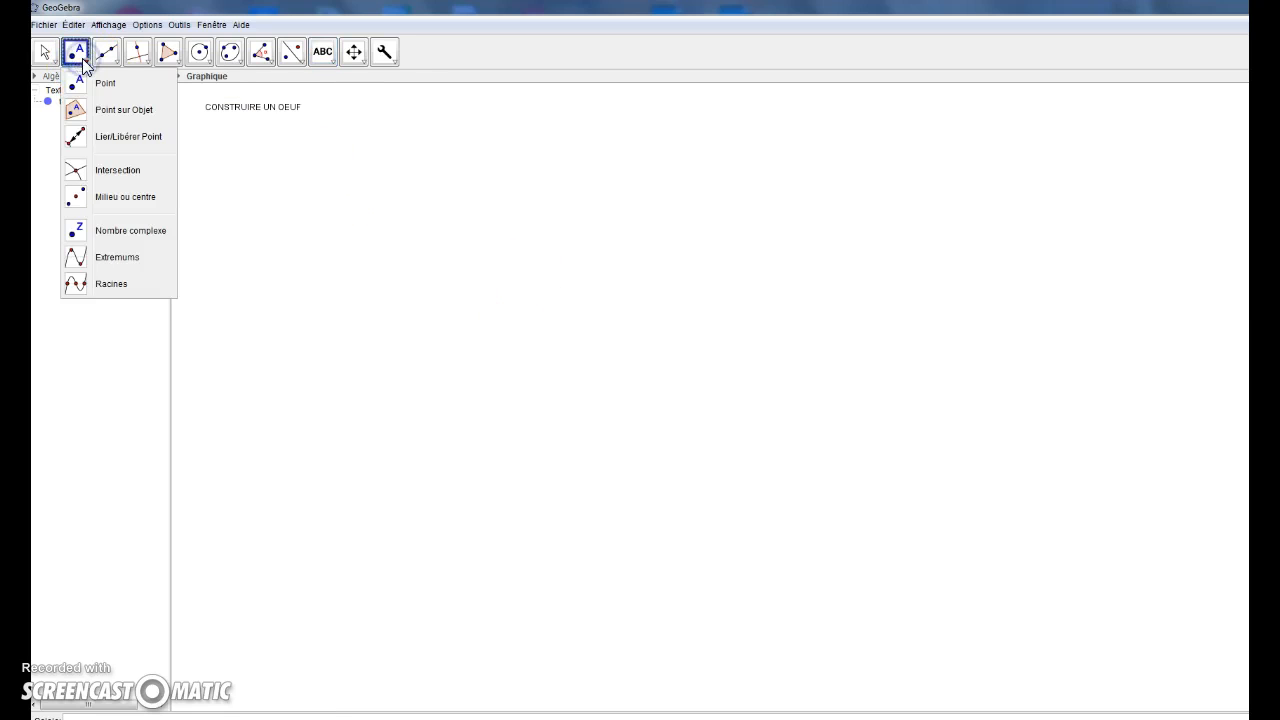
{"action": "left_click", "coordinate": [86, 83]}
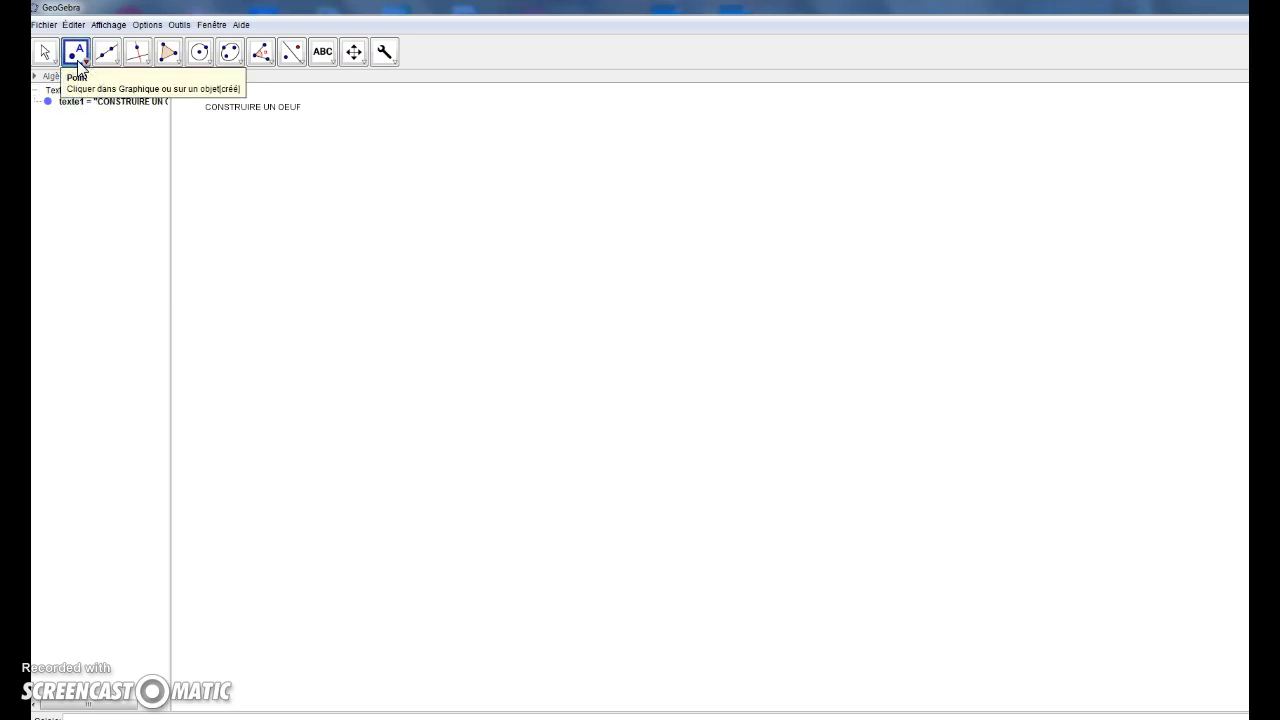
{"action": "left_click", "coordinate": [503, 438]}
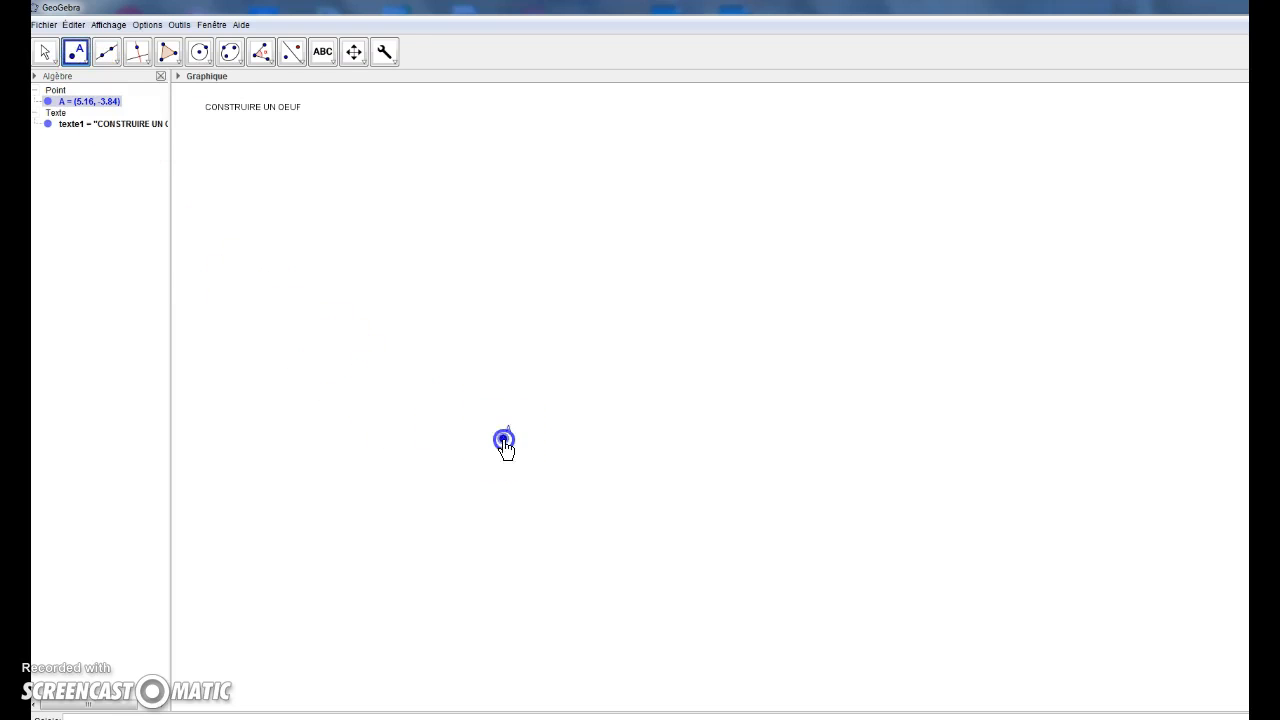
{"action": "left_click", "coordinate": [657, 442]}
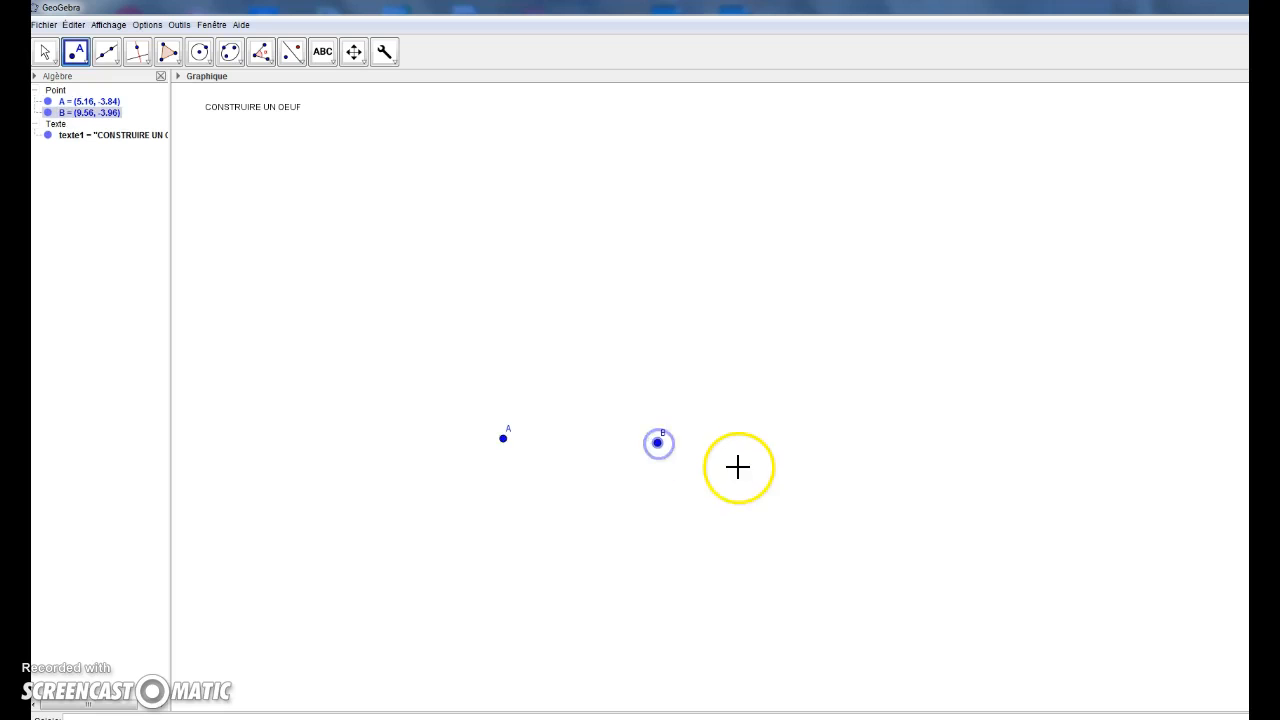
{"action": "left_click", "coordinate": [112, 64]}
{"action": "left_click", "coordinate": [130, 109]}
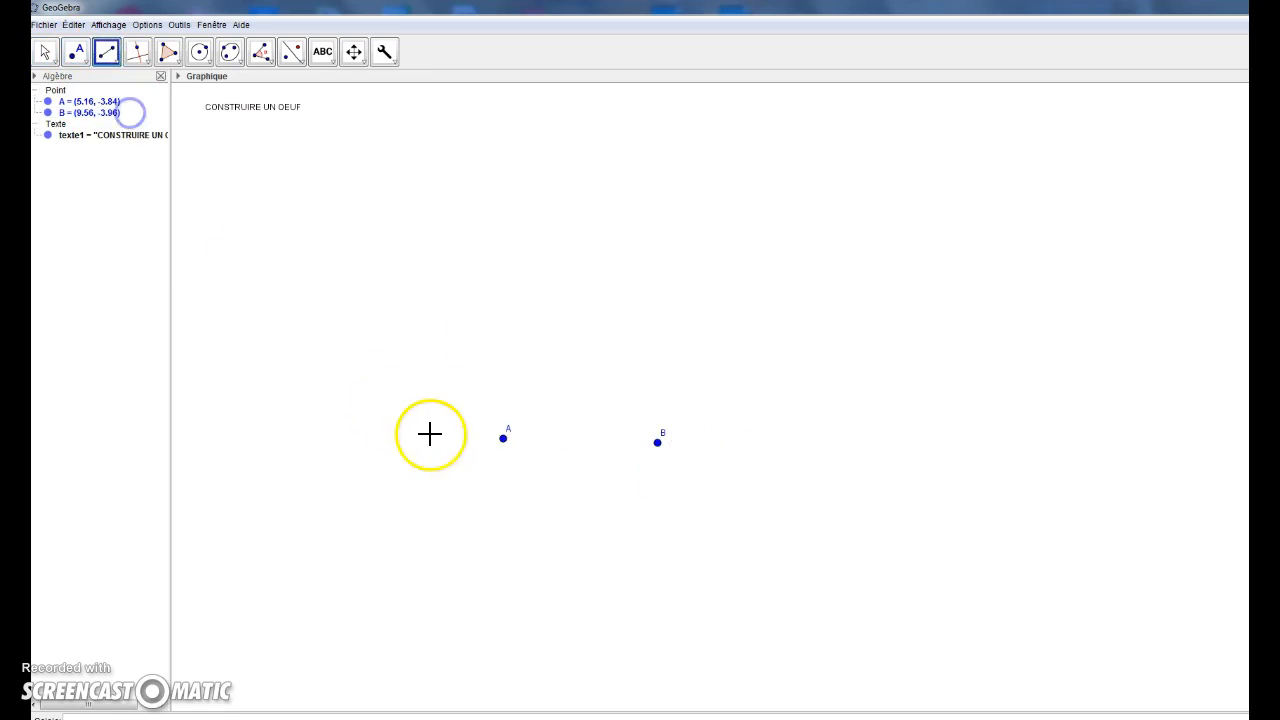
{"action": "left_click", "coordinate": [657, 443]}
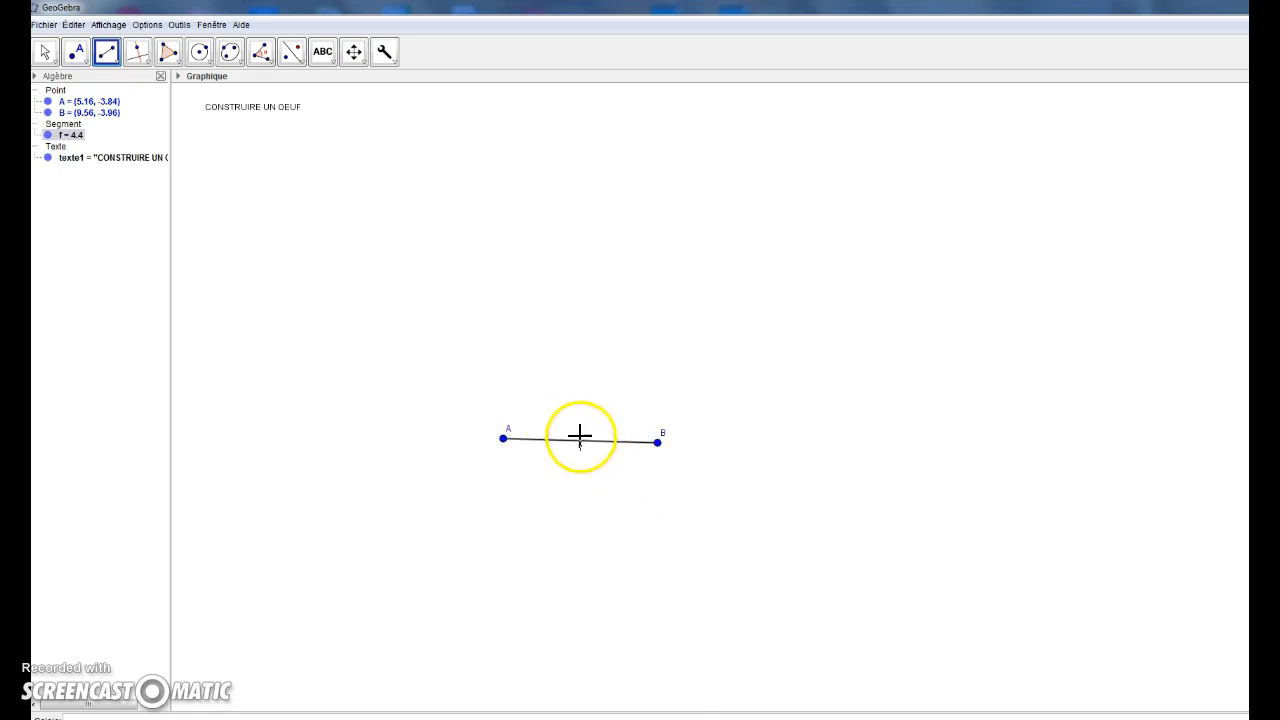
Step: Construct the perpendicular bisector of segment AB and mark the segment's midpoint
{"action": "left_click", "coordinate": [137, 51]}
{"action": "mouse_move", "coordinate": [168, 60]}
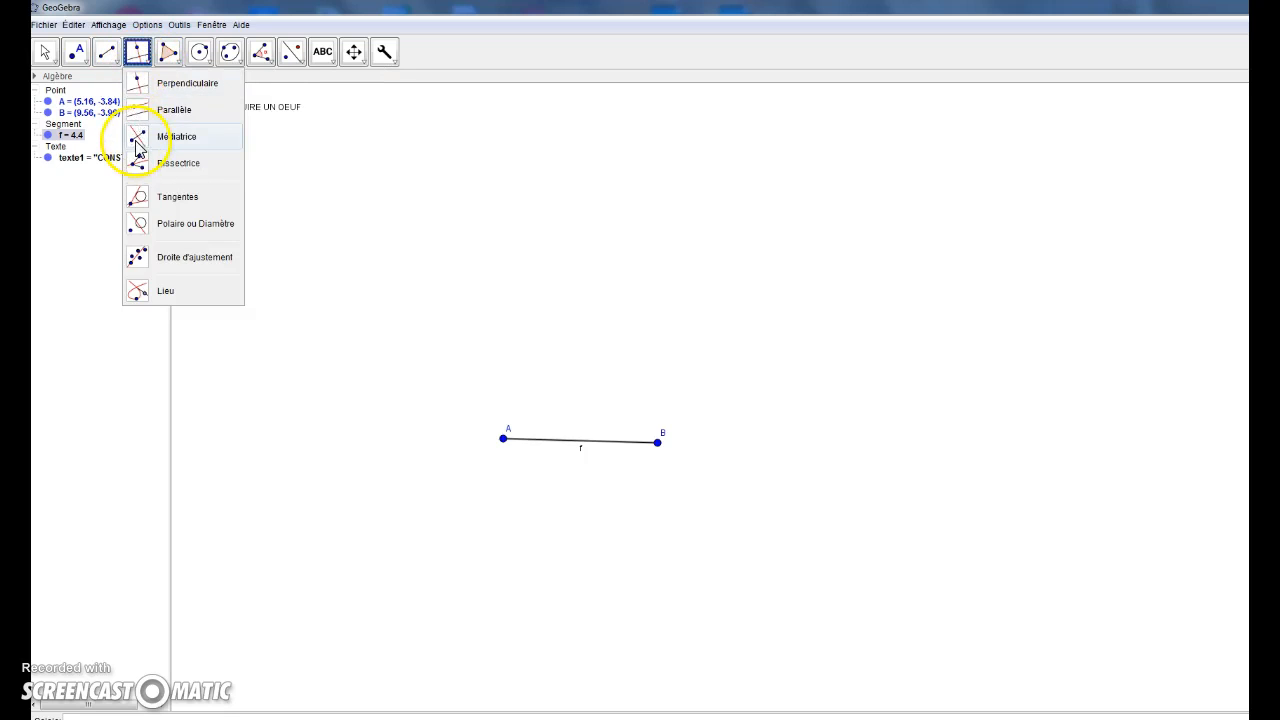
{"action": "left_click", "coordinate": [134, 139]}
{"action": "left_click", "coordinate": [528, 440]}
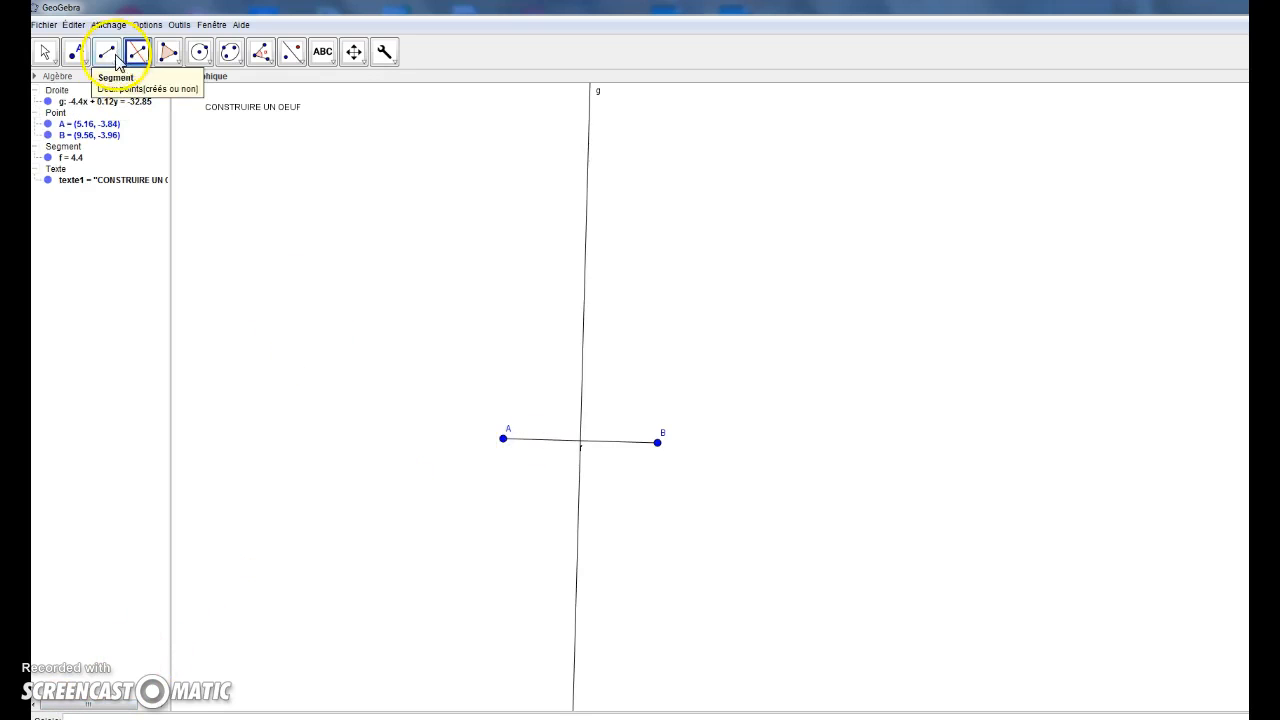
{"action": "left_click", "coordinate": [80, 58]}
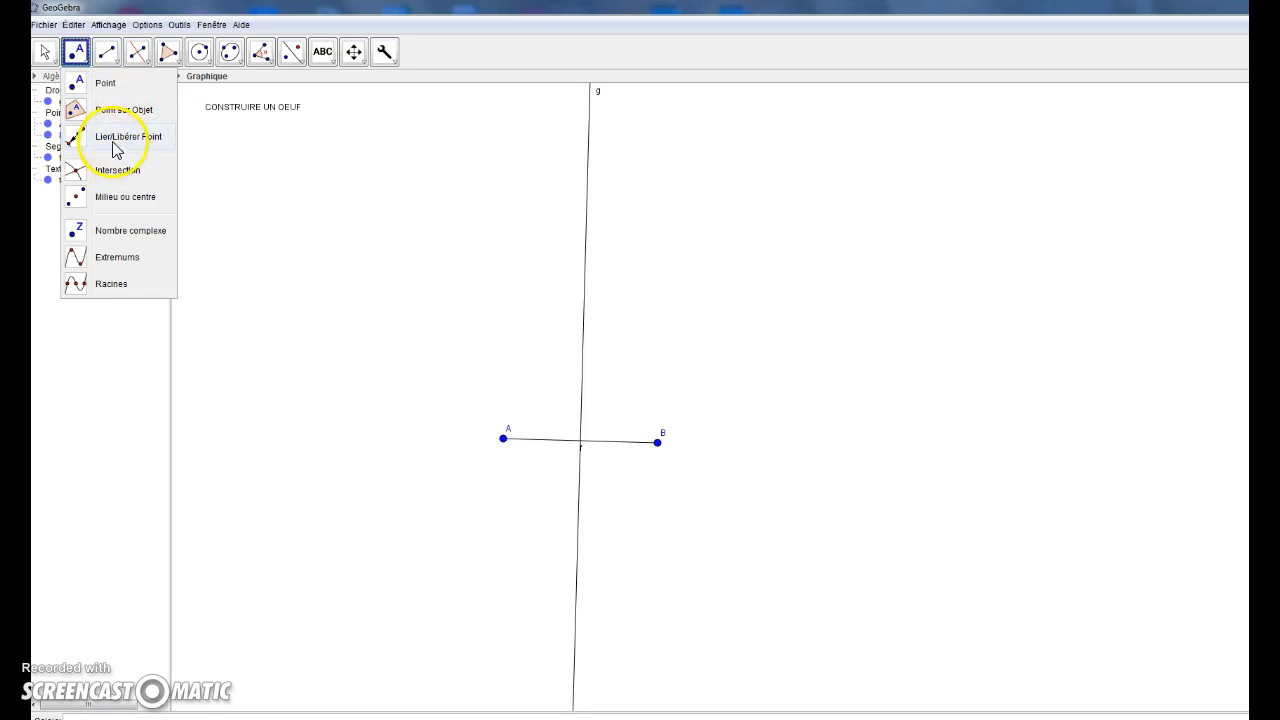
{"action": "left_click", "coordinate": [110, 195]}
{"action": "left_click", "coordinate": [537, 440]}
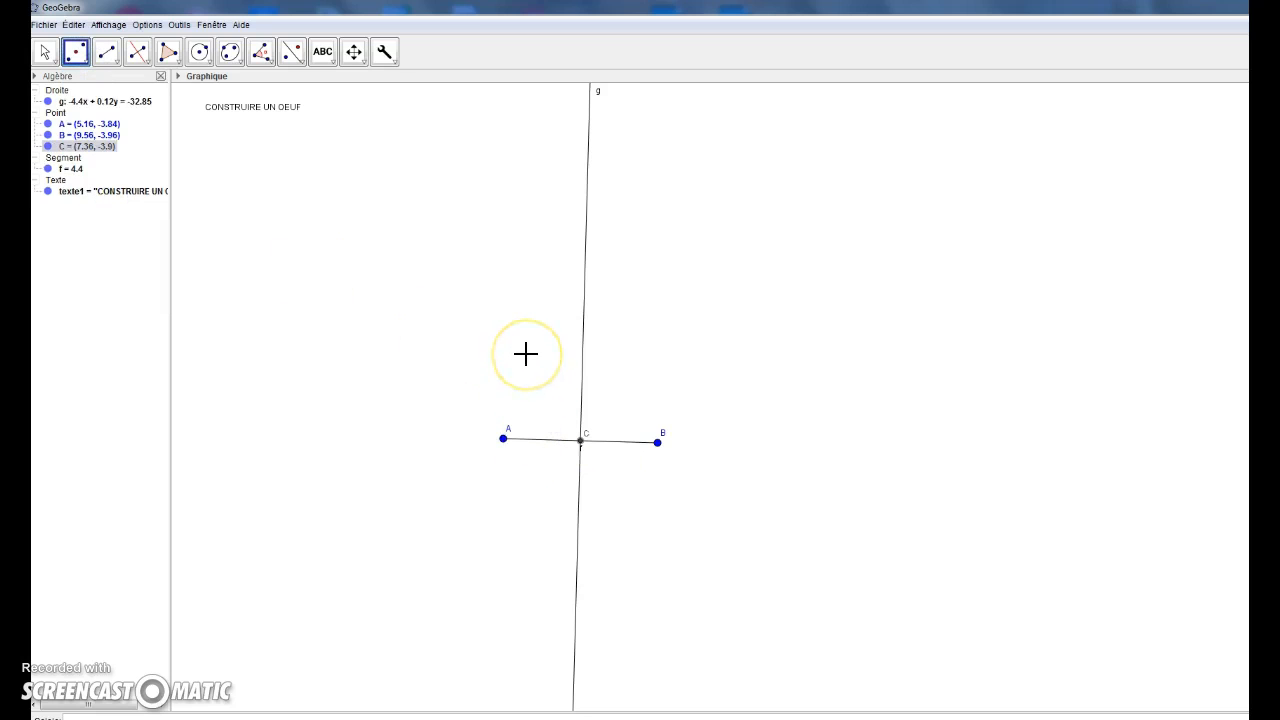
Step: Draw three circles: one centred at A through B, one centred at B through A, and one centred at midpoint C through A
{"action": "left_click", "coordinate": [211, 64]}
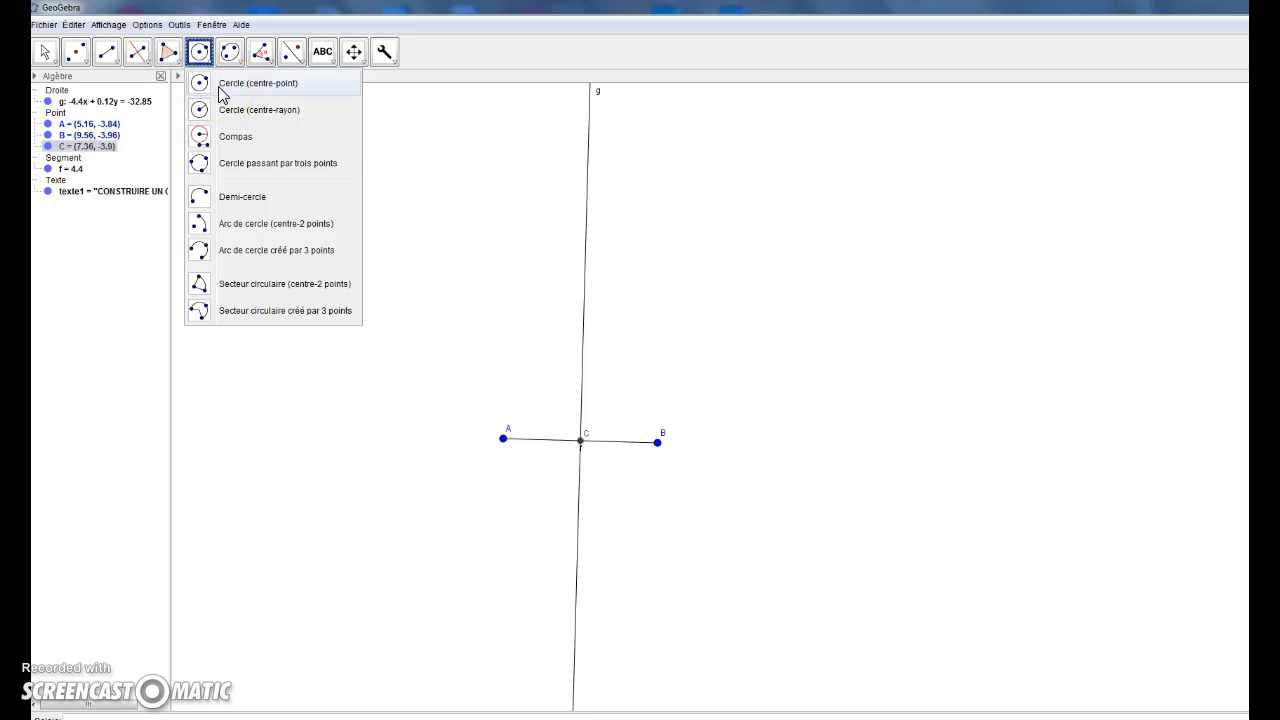
{"action": "left_click", "coordinate": [222, 92]}
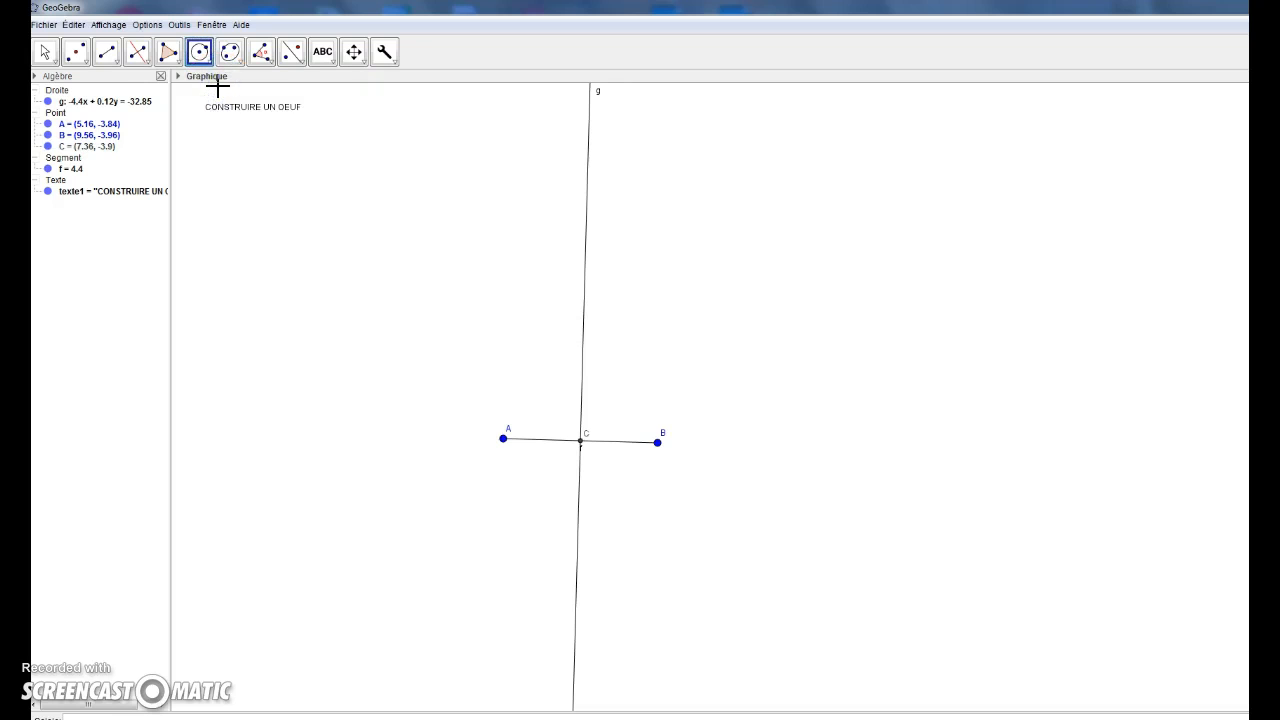
{"action": "left_click", "coordinate": [503, 439]}
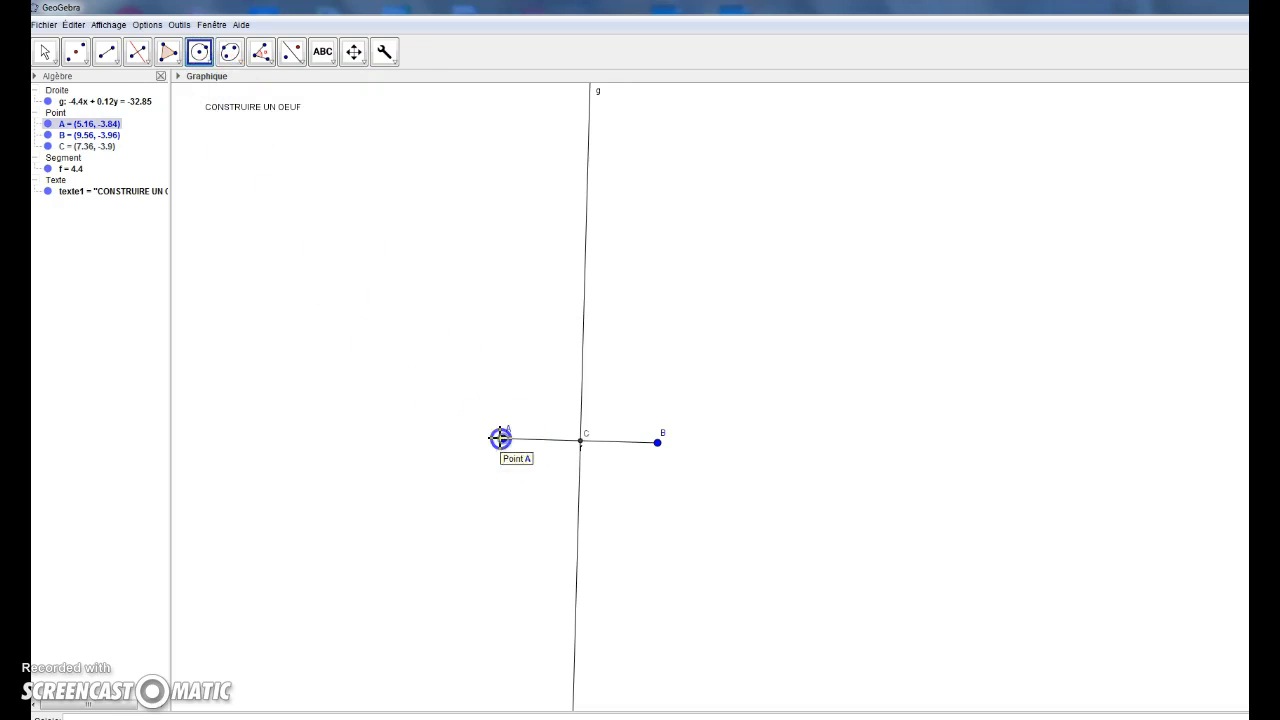
{"action": "left_click", "coordinate": [658, 443]}
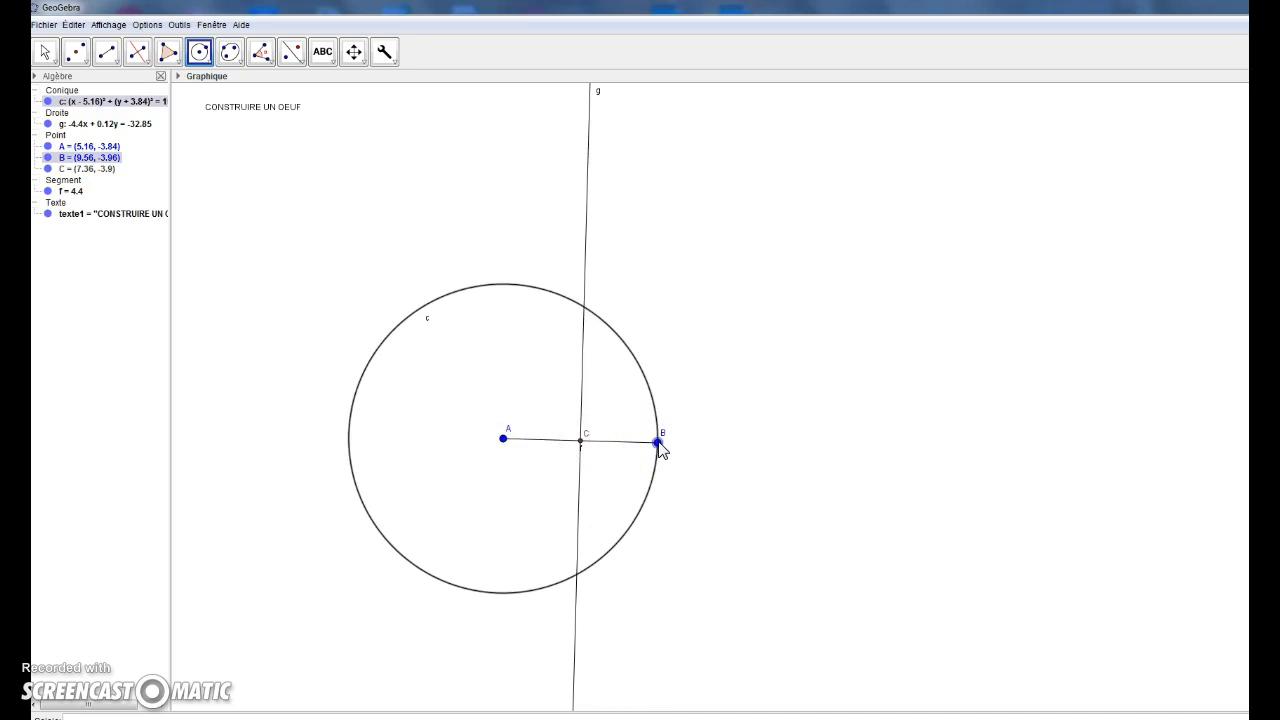
{"action": "left_click", "coordinate": [658, 441]}
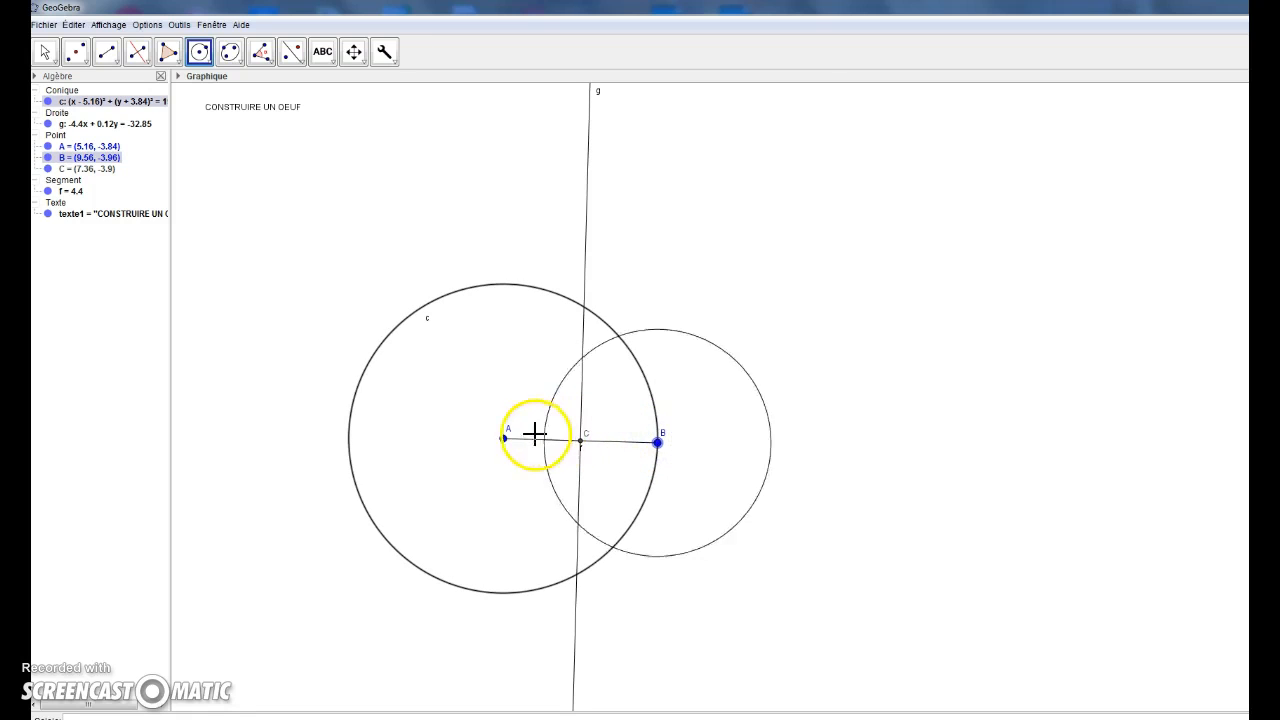
{"action": "left_click", "coordinate": [504, 439]}
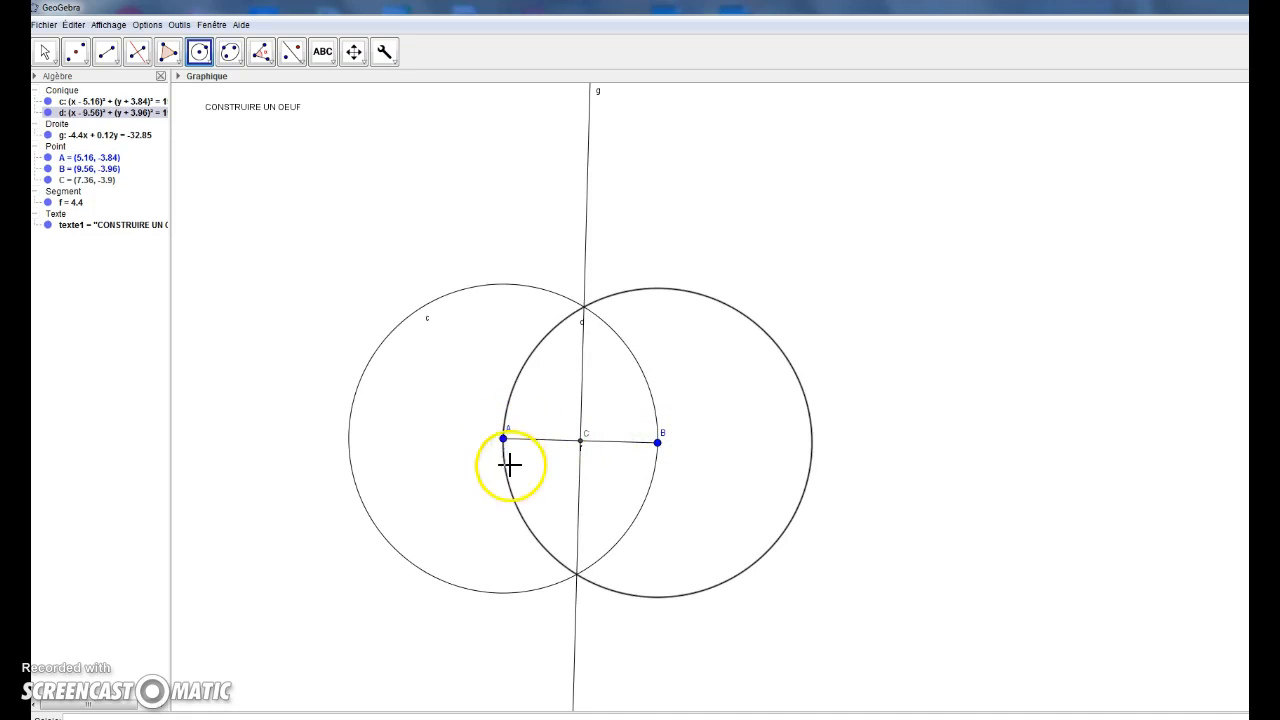
{"action": "left_click", "coordinate": [580, 441]}
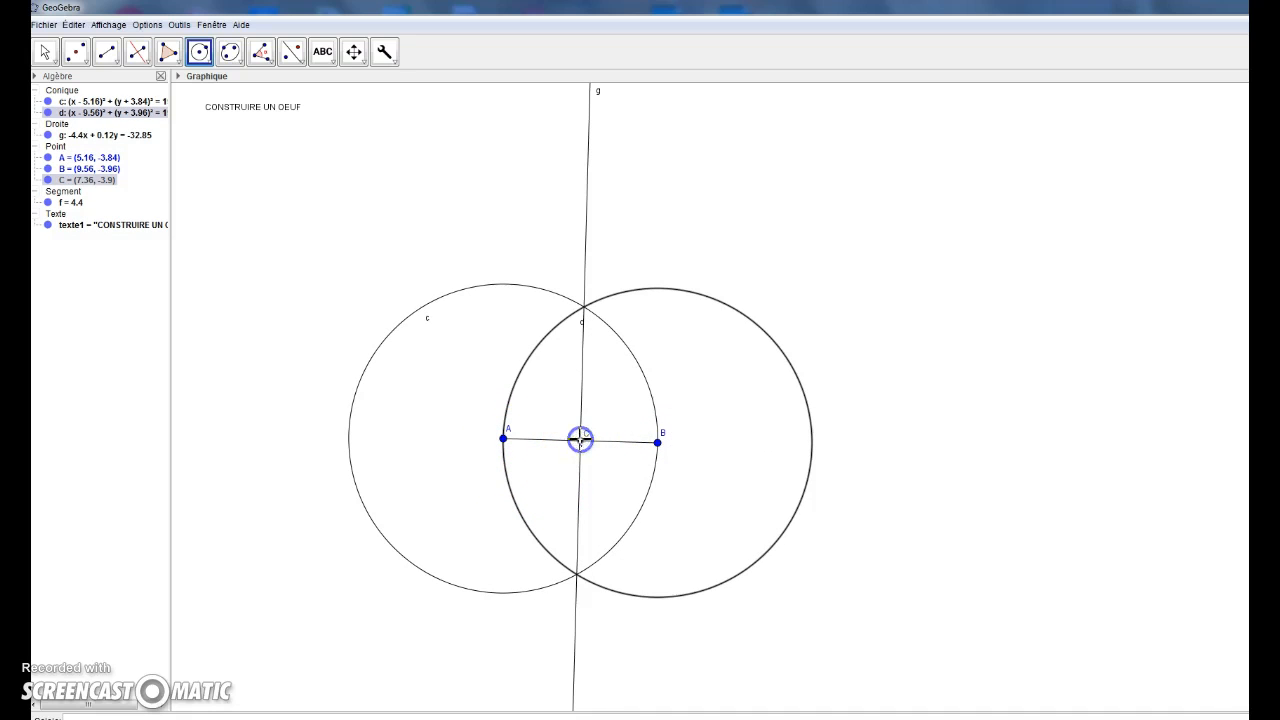
{"action": "left_click", "coordinate": [504, 439]}
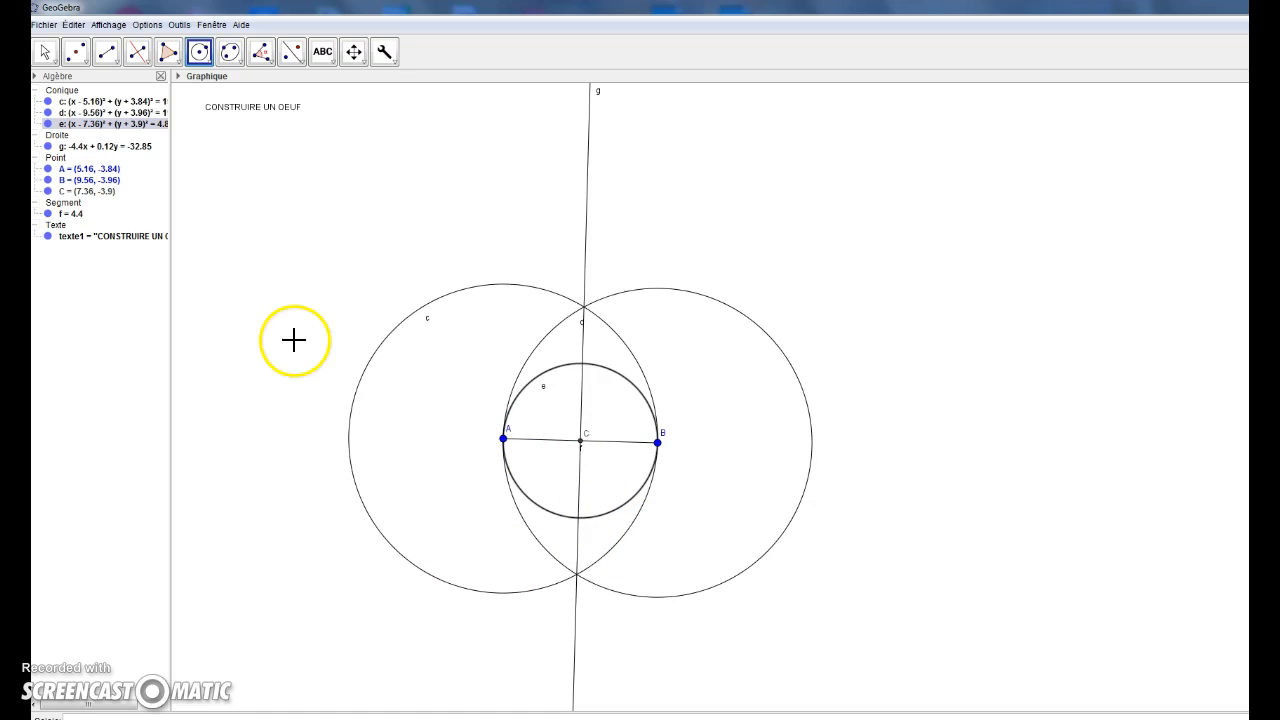
Step: Mark the upper intersection of the small circle centred at C with the perpendicular bisector
{"action": "left_click", "coordinate": [85, 66]}
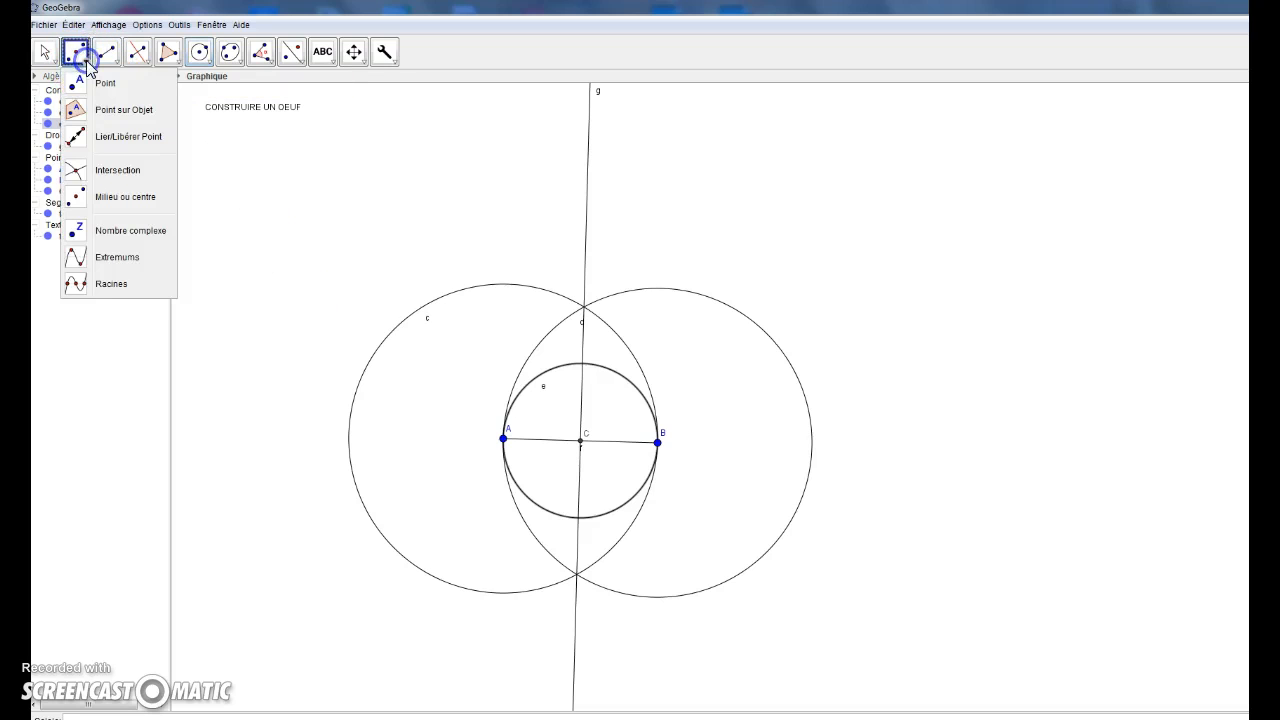
{"action": "left_click", "coordinate": [100, 170]}
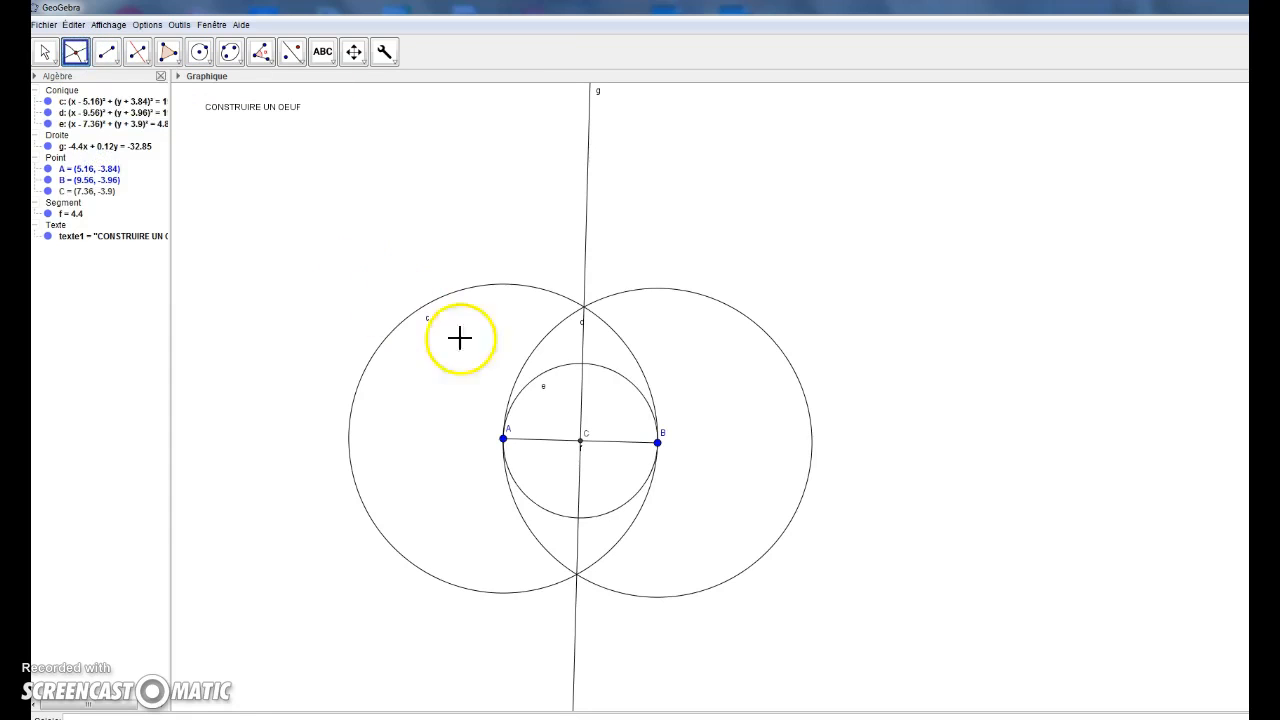
{"action": "left_click", "coordinate": [582, 366]}
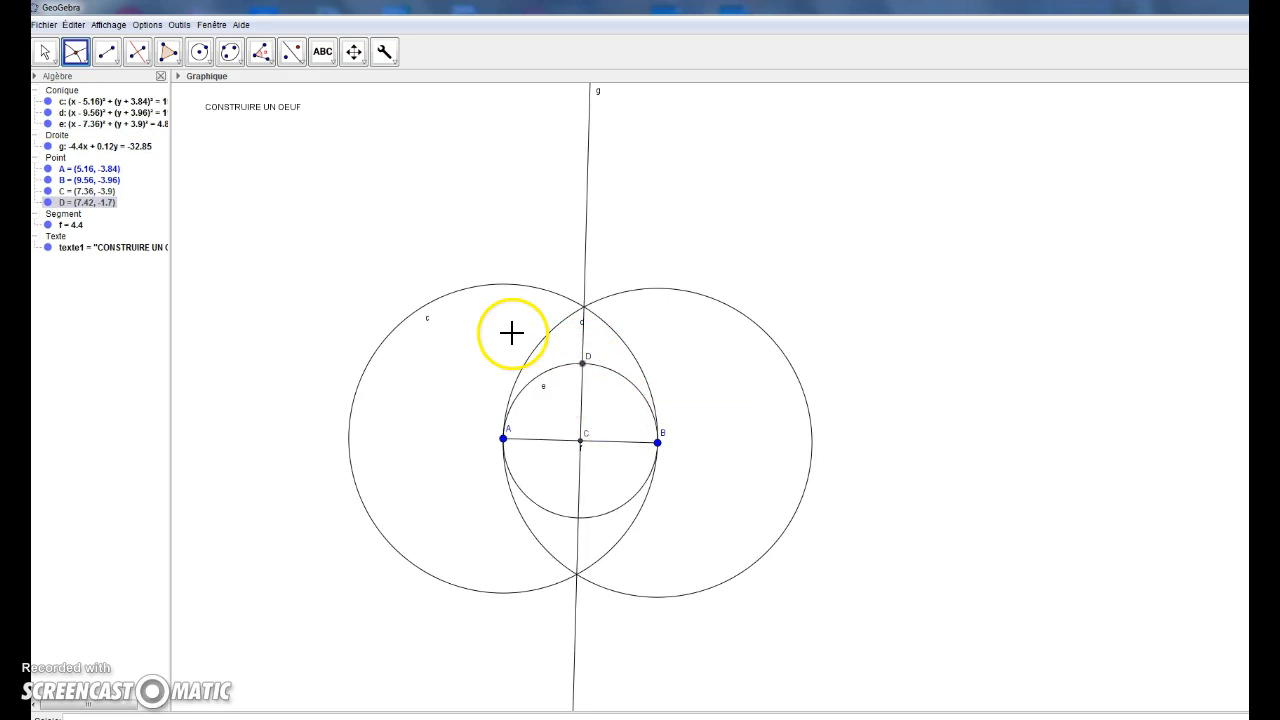
Step: Draw a line through A and D and another line through B and D
{"action": "left_click", "coordinate": [117, 63]}
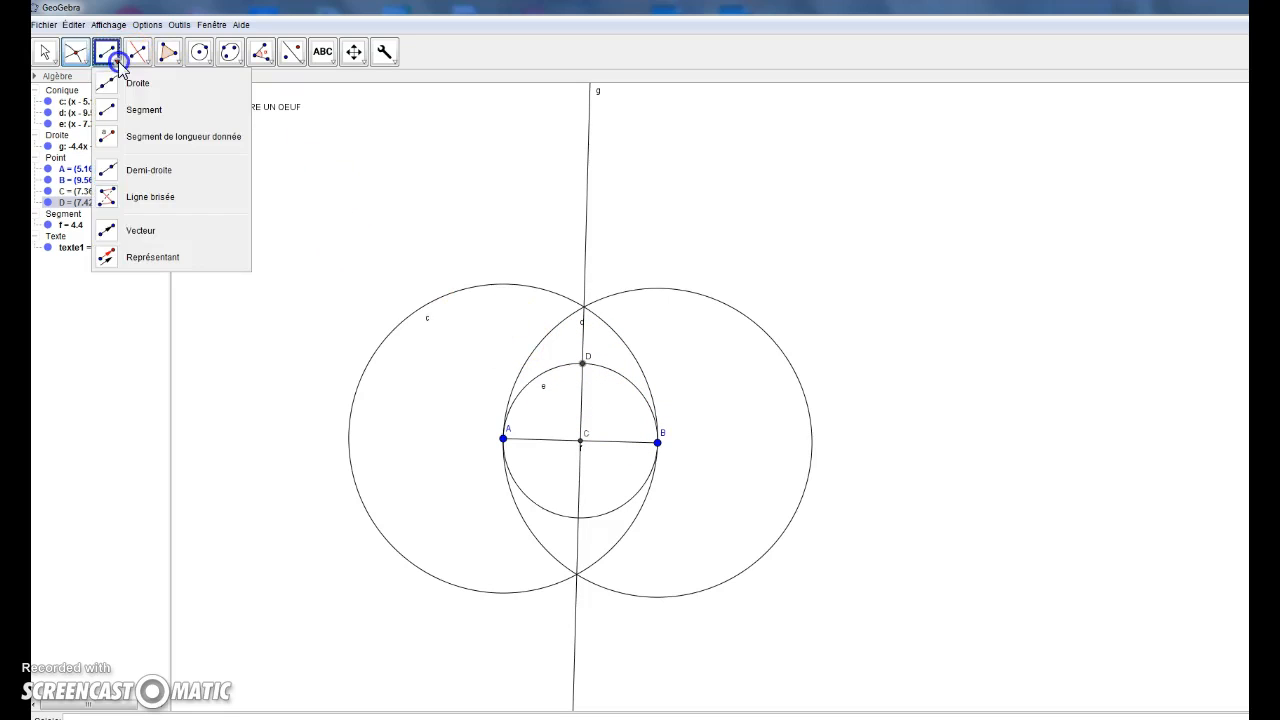
{"action": "left_click", "coordinate": [124, 90]}
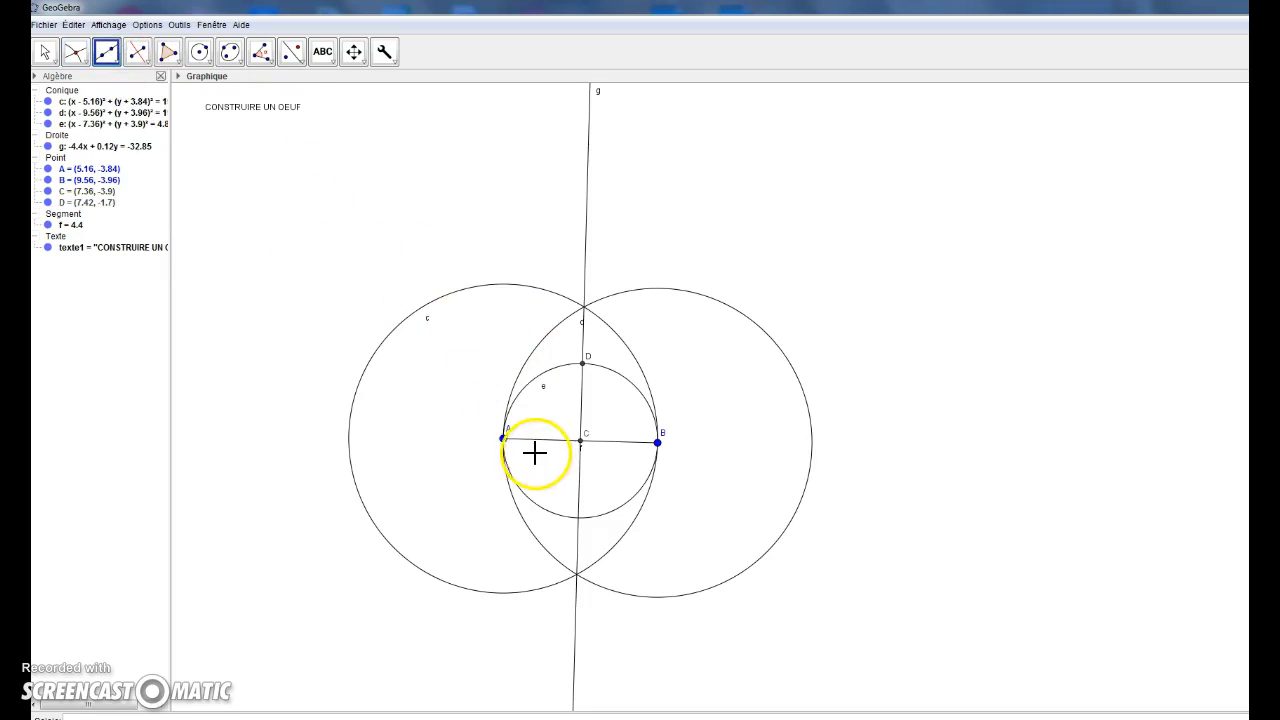
{"action": "left_click", "coordinate": [502, 438]}
{"action": "left_click", "coordinate": [582, 362]}
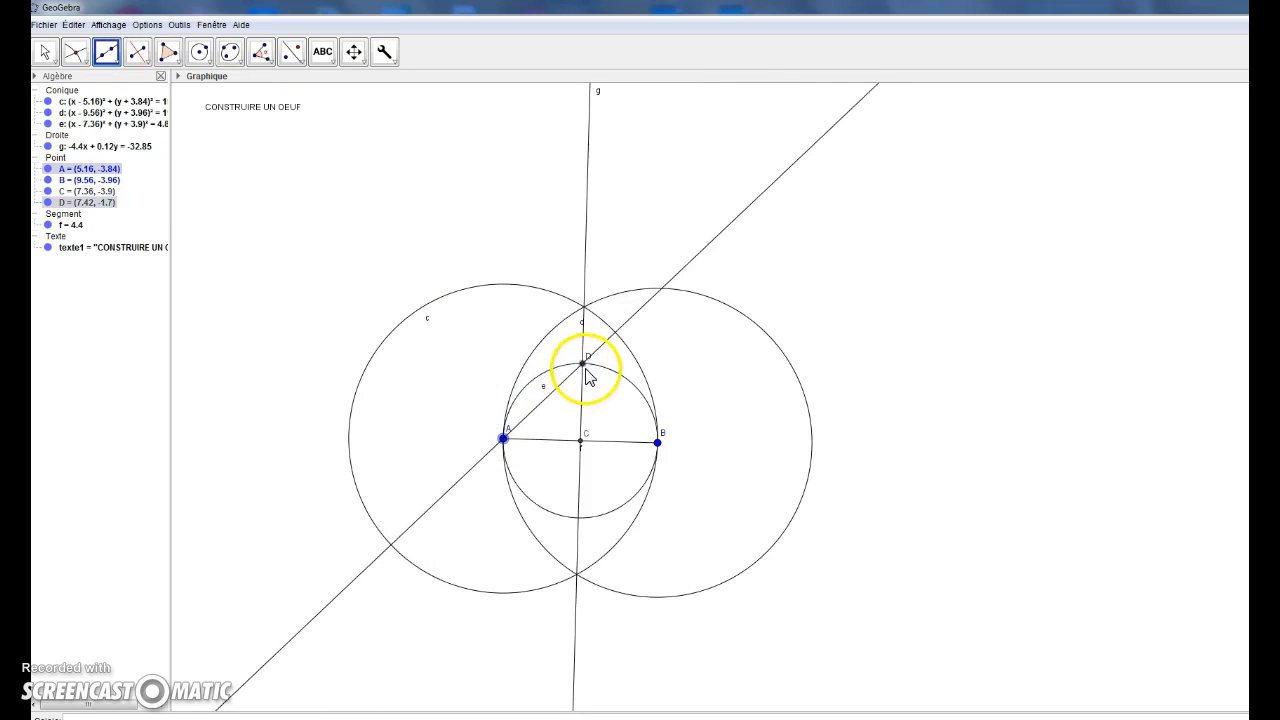
{"action": "left_click", "coordinate": [657, 442]}
{"action": "left_click", "coordinate": [583, 363]}
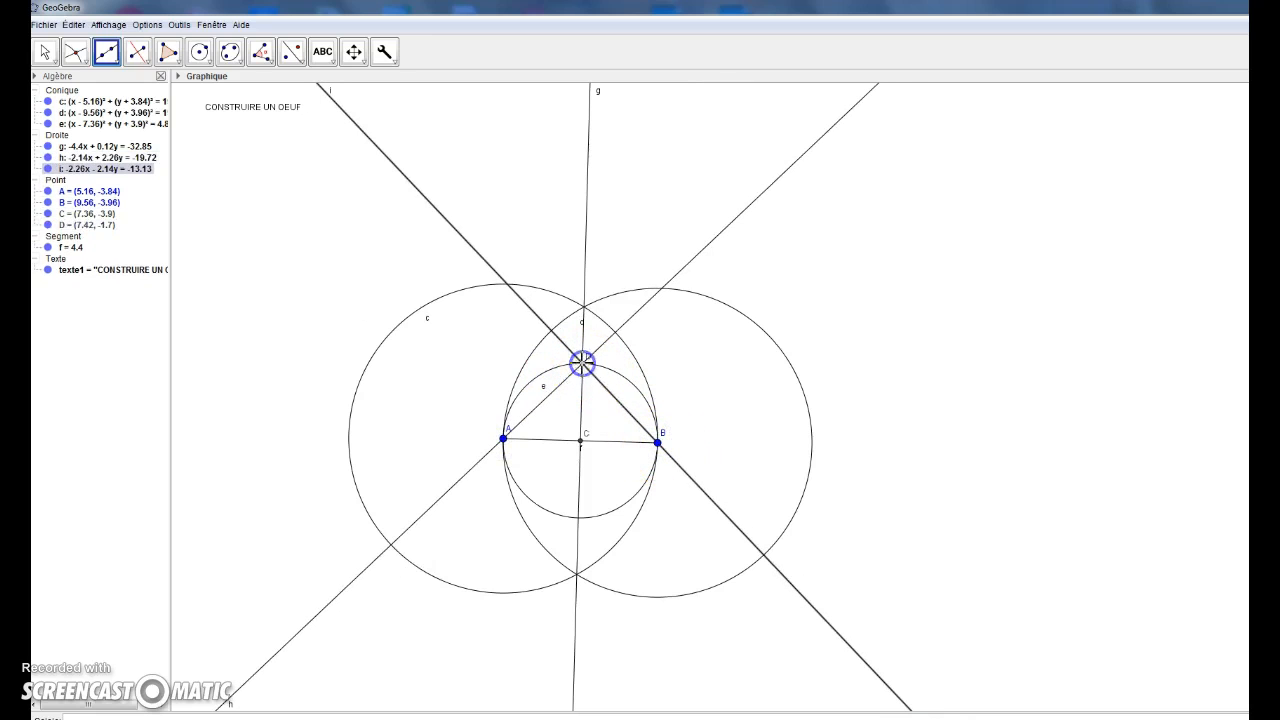
Step: Mark the upper intersections of line BD with the circle centred at B and of line AD with the circle centred at A
{"action": "left_click", "coordinate": [86, 60]}
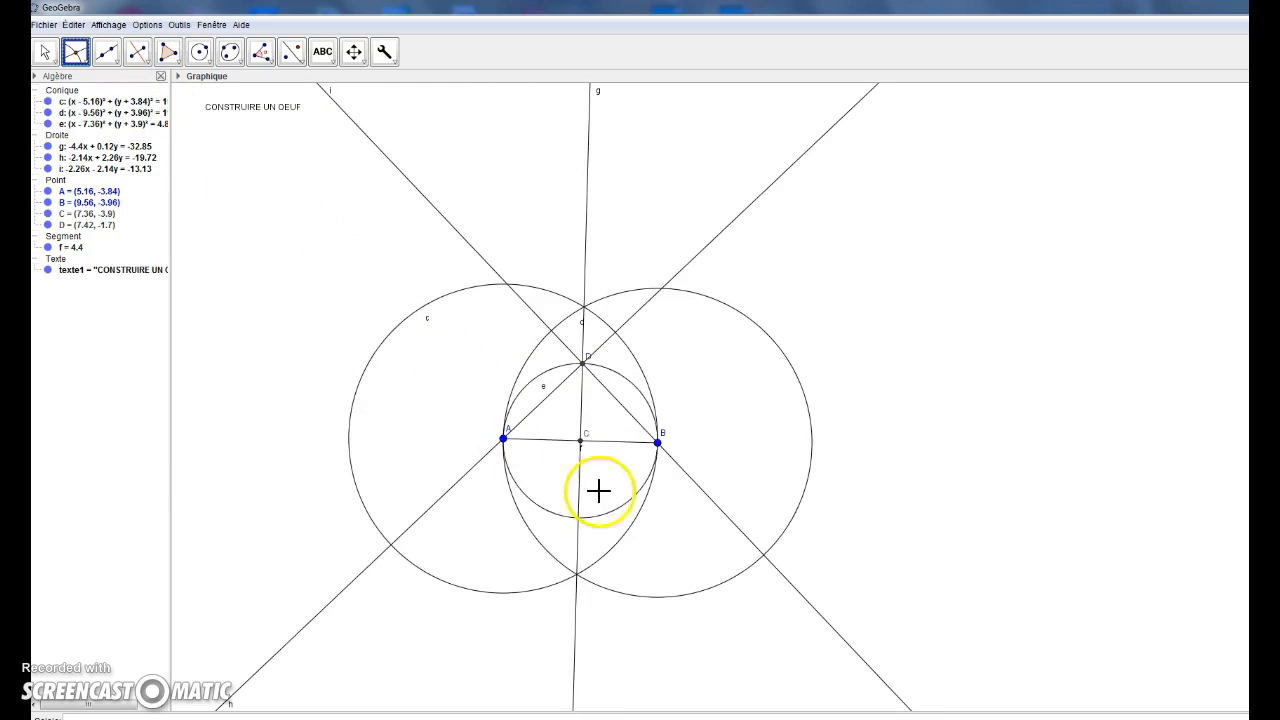
{"action": "left_click", "coordinate": [551, 330]}
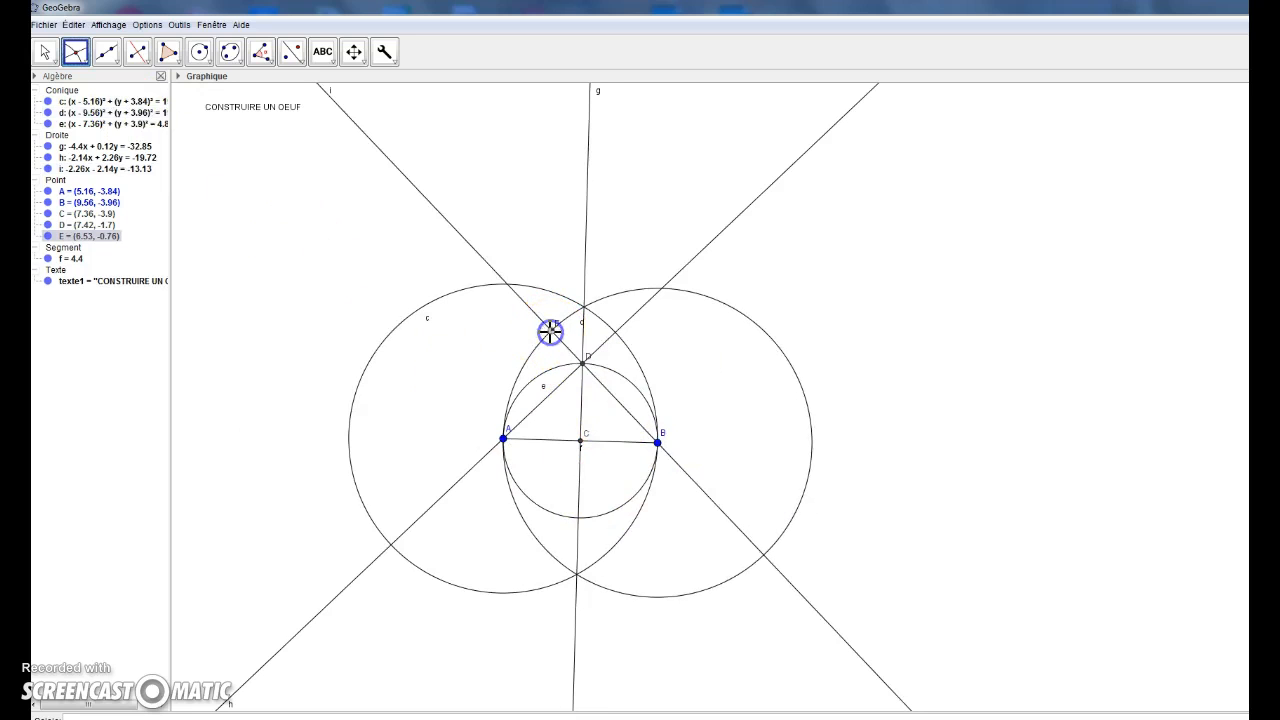
{"action": "left_click", "coordinate": [617, 331]}
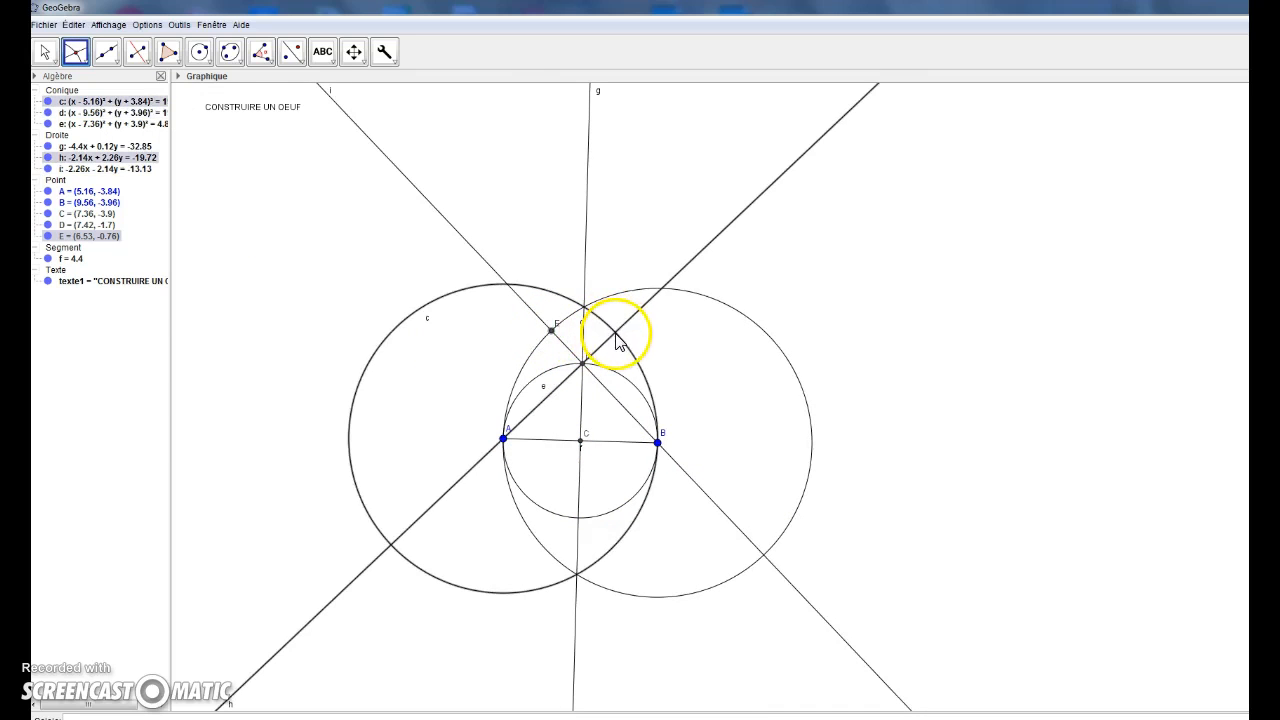
{"action": "left_click", "coordinate": [615, 333]}
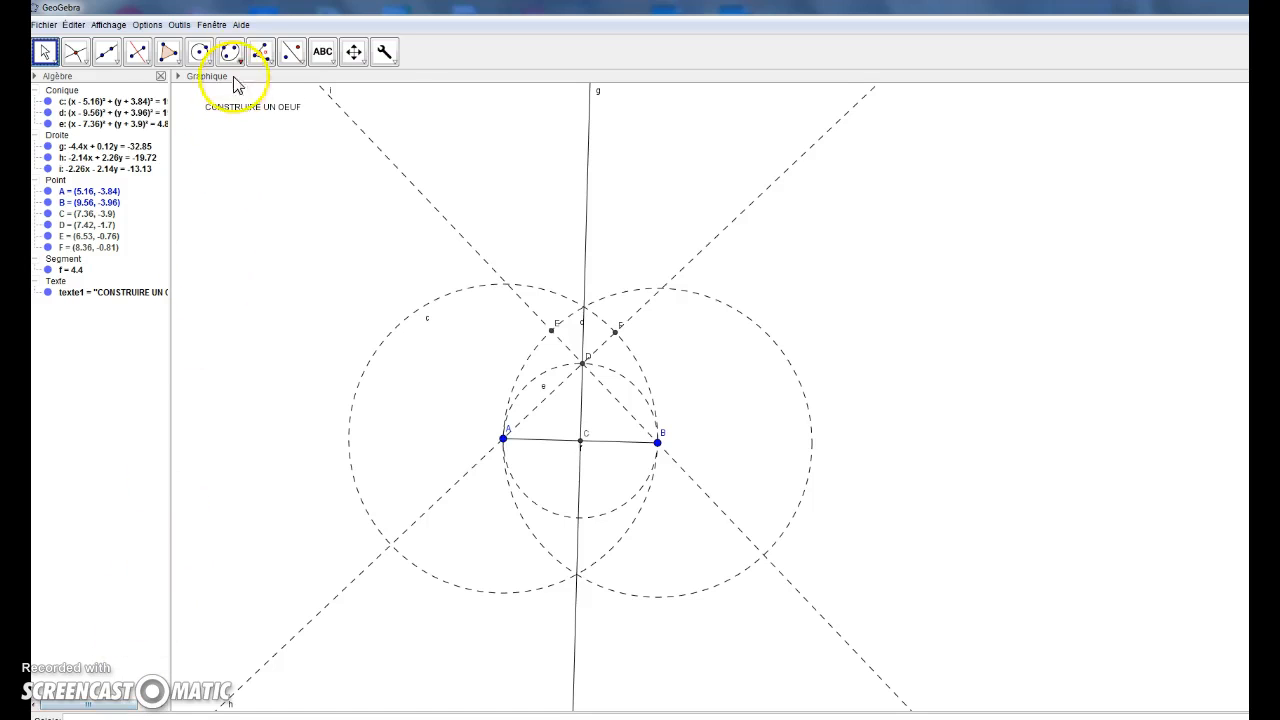
Step: Draw a circular arc centred at D from point F to point E to form the egg's tip
{"action": "left_click", "coordinate": [206, 62]}
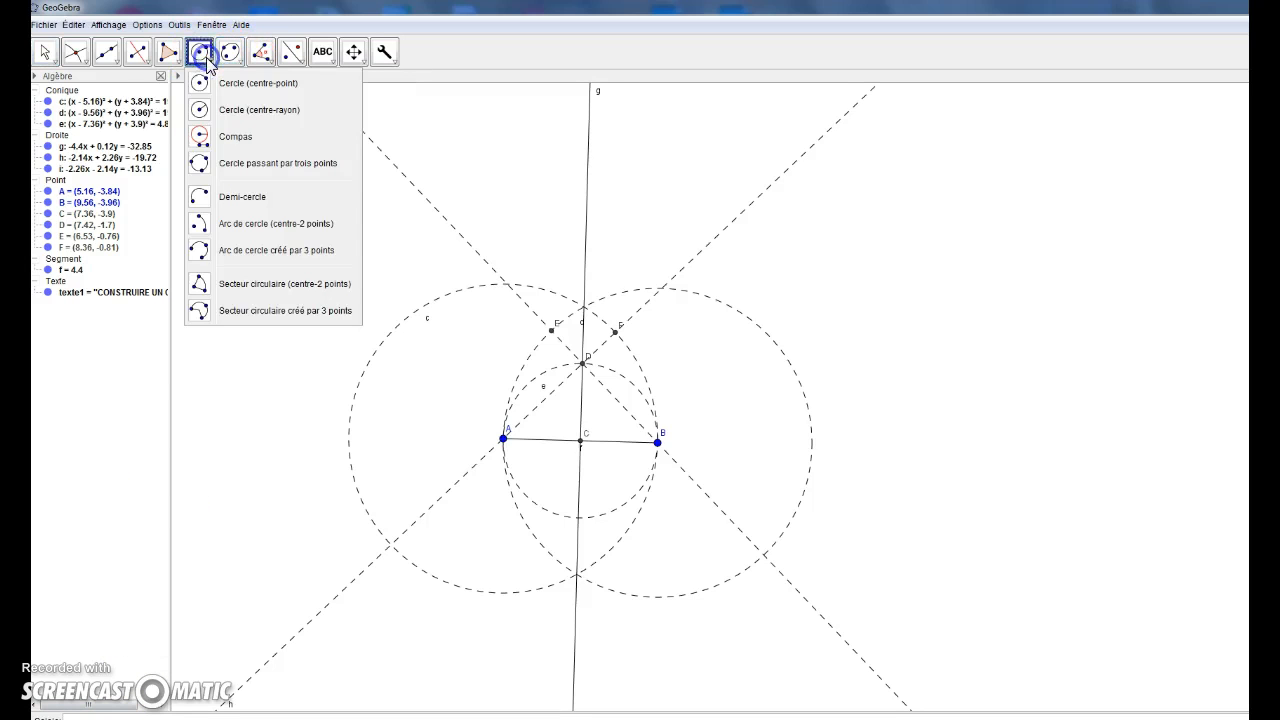
{"action": "left_click", "coordinate": [245, 224]}
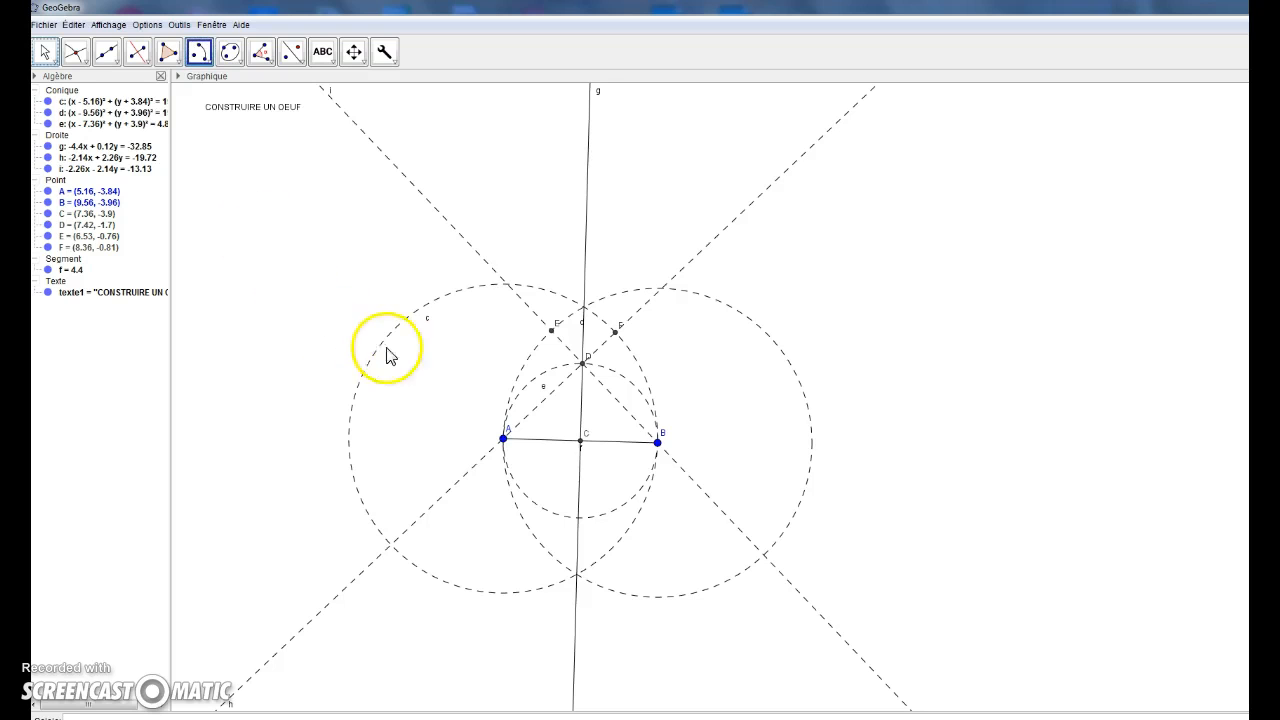
{"action": "left_click", "coordinate": [583, 363]}
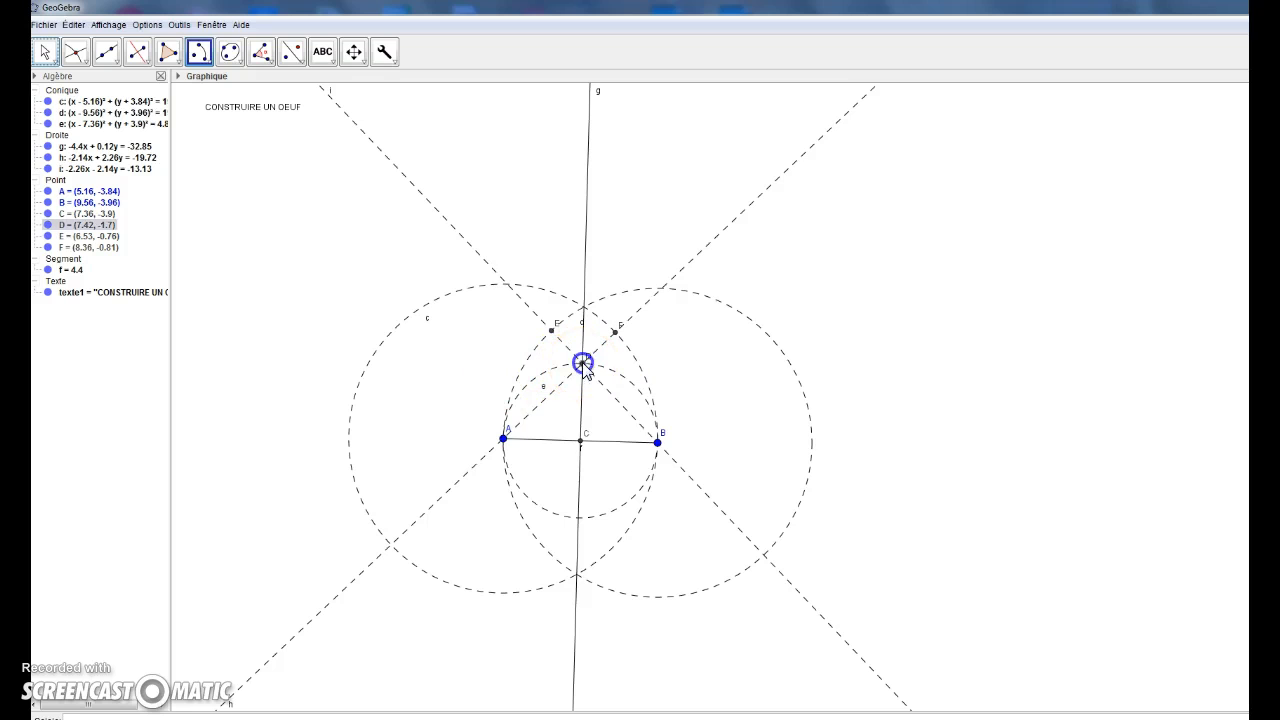
{"action": "left_click", "coordinate": [614, 331]}
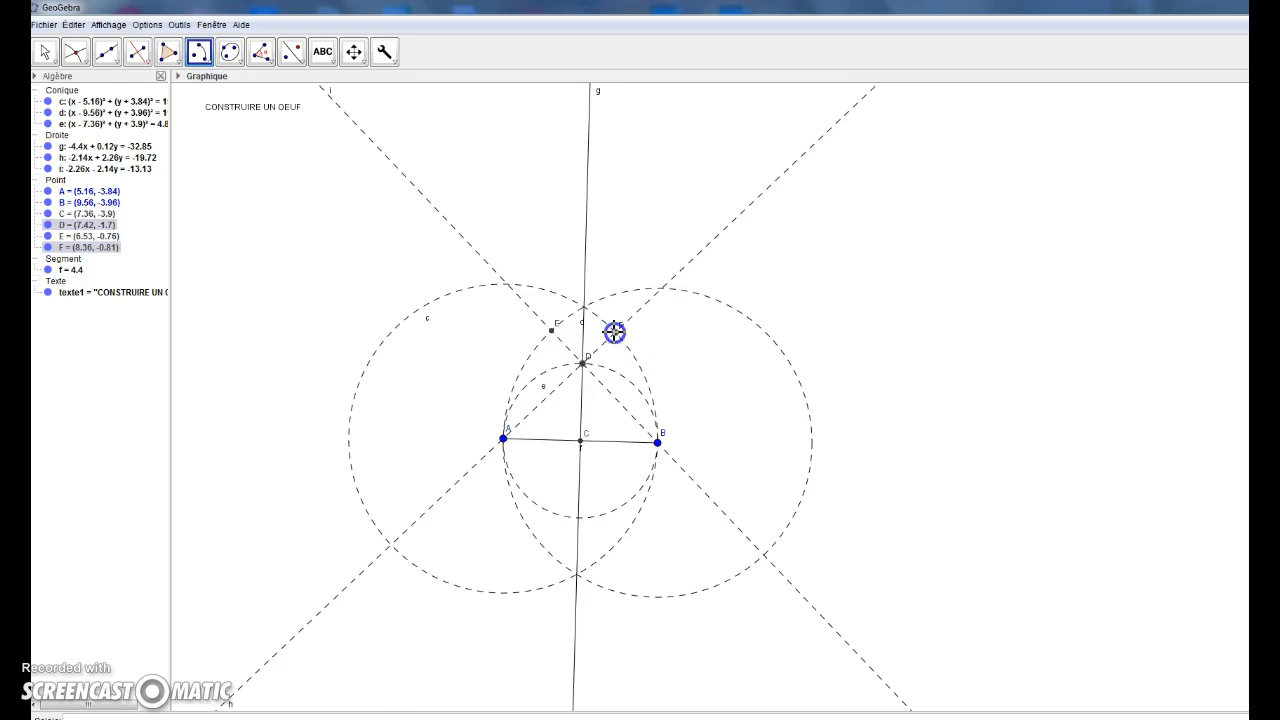
{"action": "left_click", "coordinate": [549, 329]}
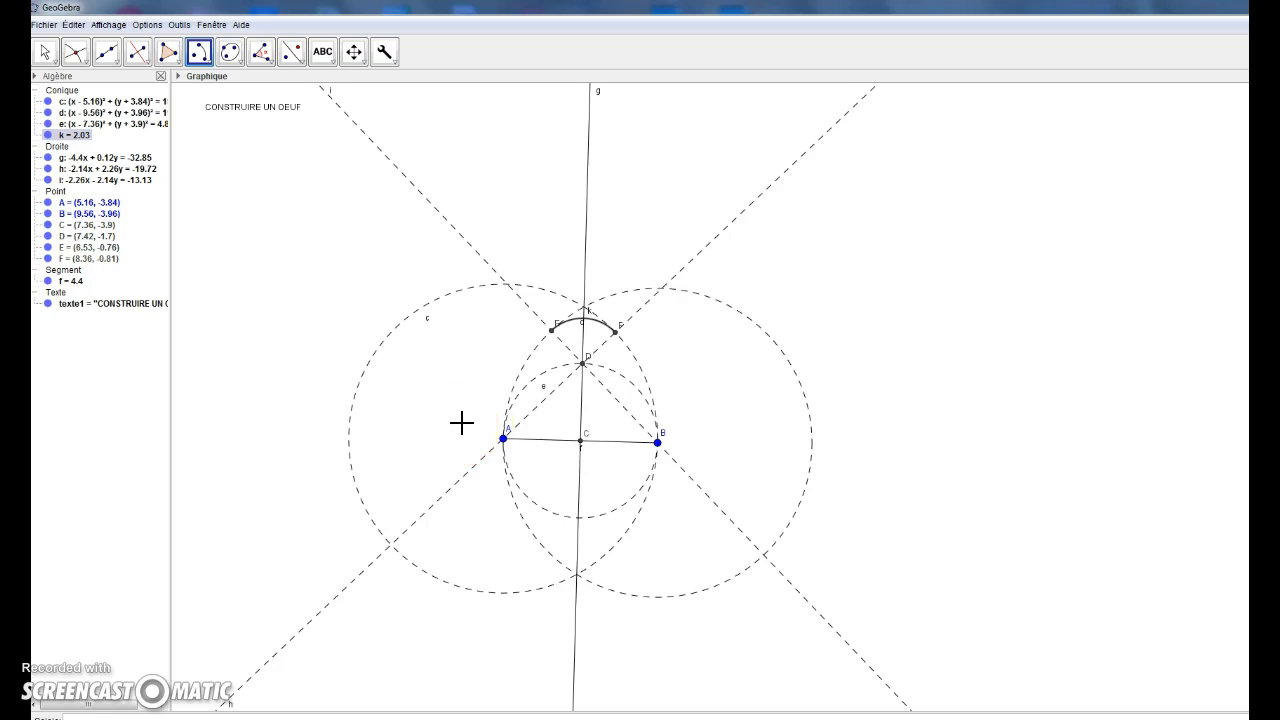
Step: Draw a circular arc centred at B from point E to point A to form the egg's left side
{"action": "left_click", "coordinate": [658, 443]}
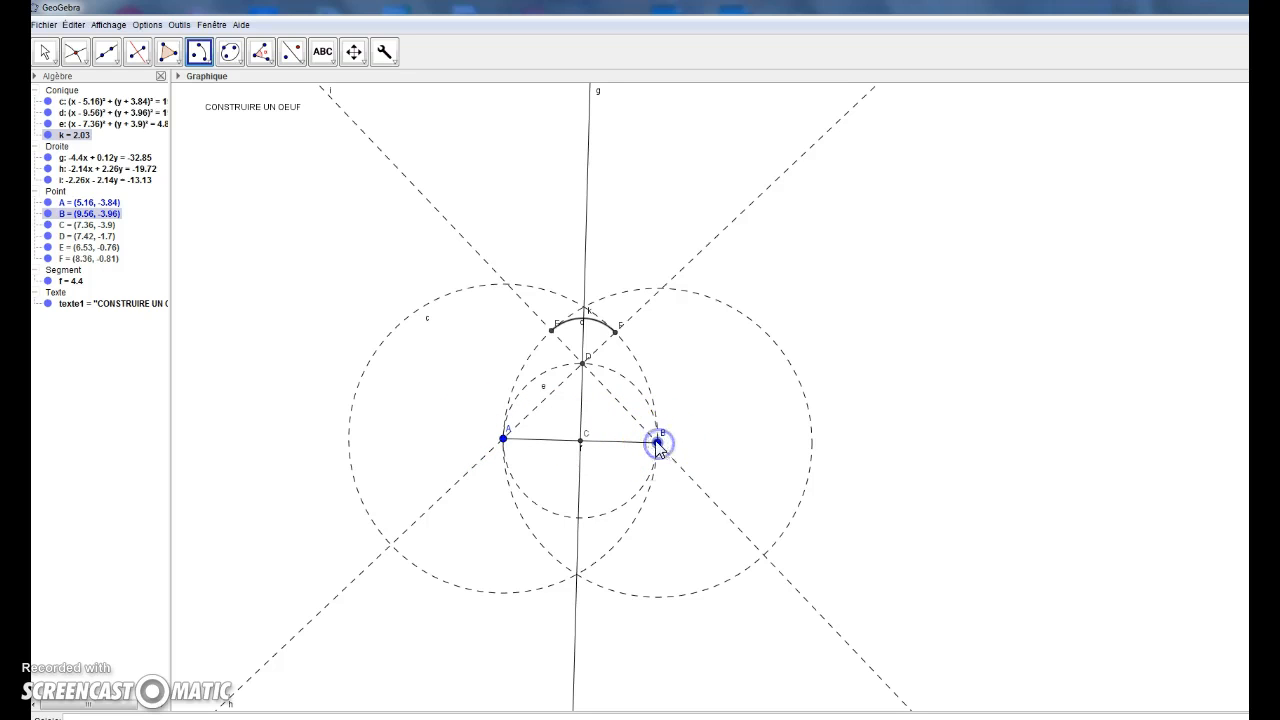
{"action": "left_click", "coordinate": [551, 330]}
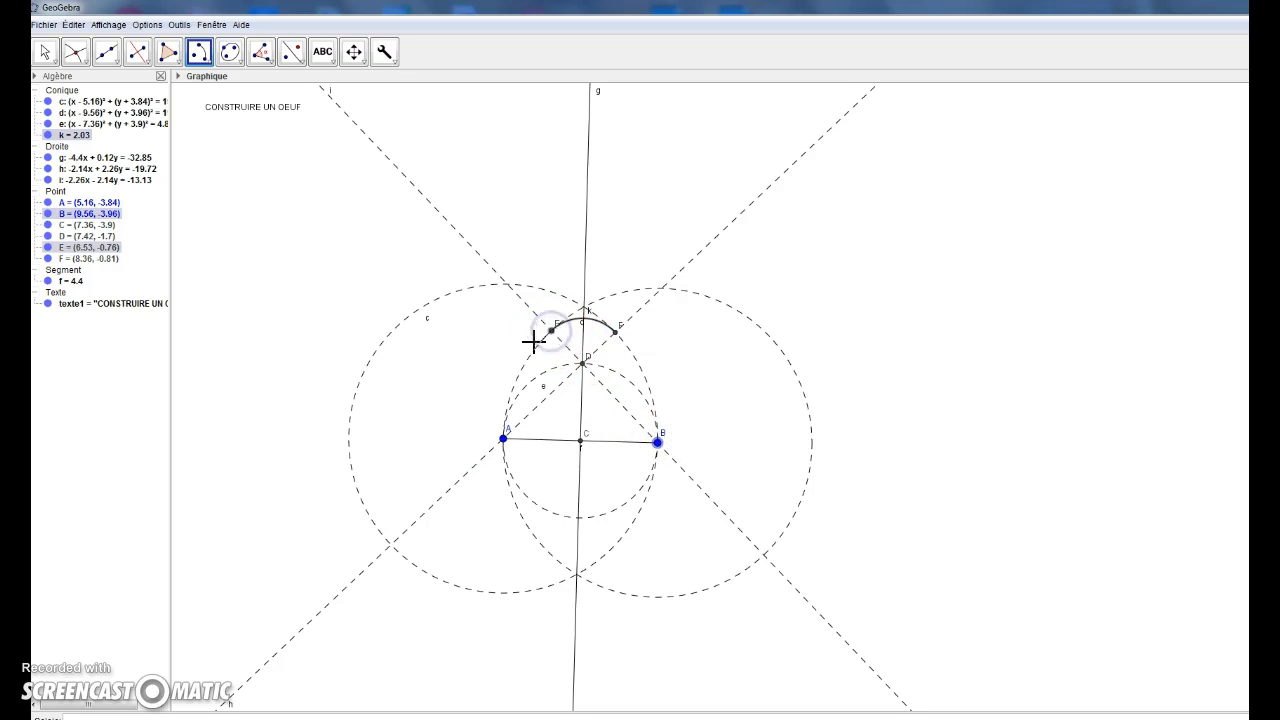
{"action": "left_click", "coordinate": [503, 439]}
{"action": "left_click", "coordinate": [503, 440]}
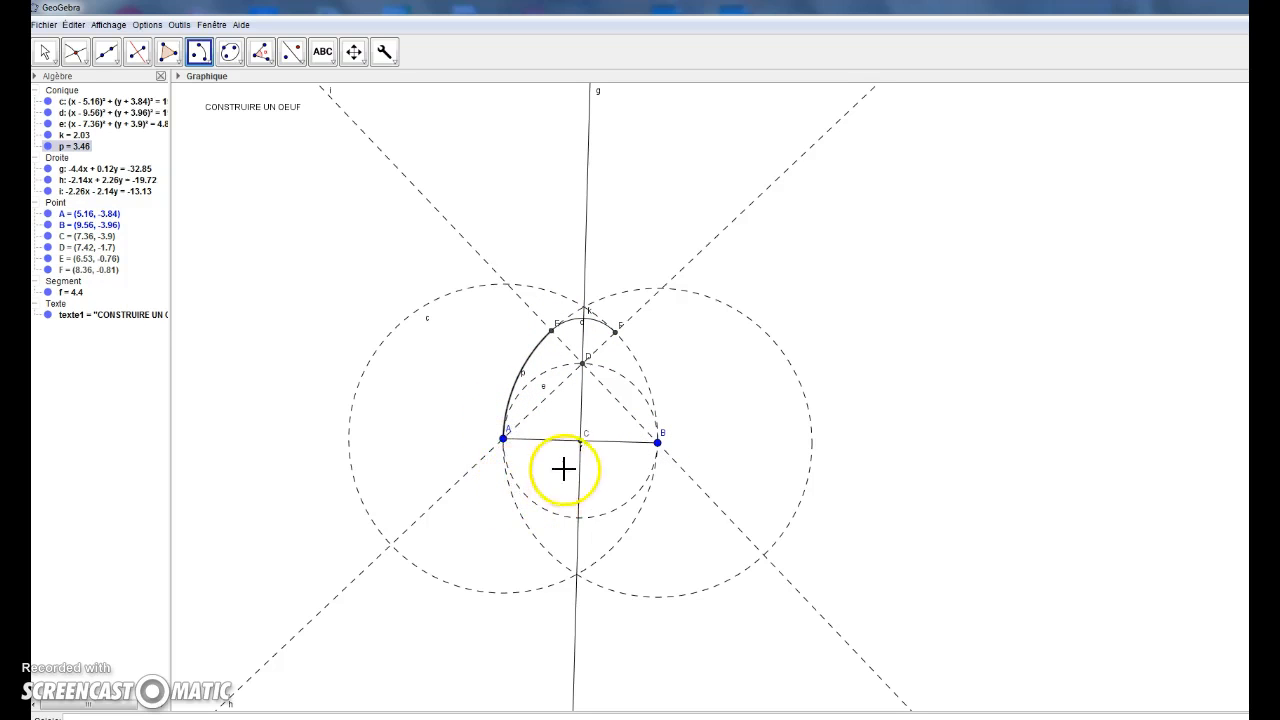
Step: Draw a circular arc centred at C from point A to point B to form the egg's rounded base
{"action": "left_click", "coordinate": [581, 441]}
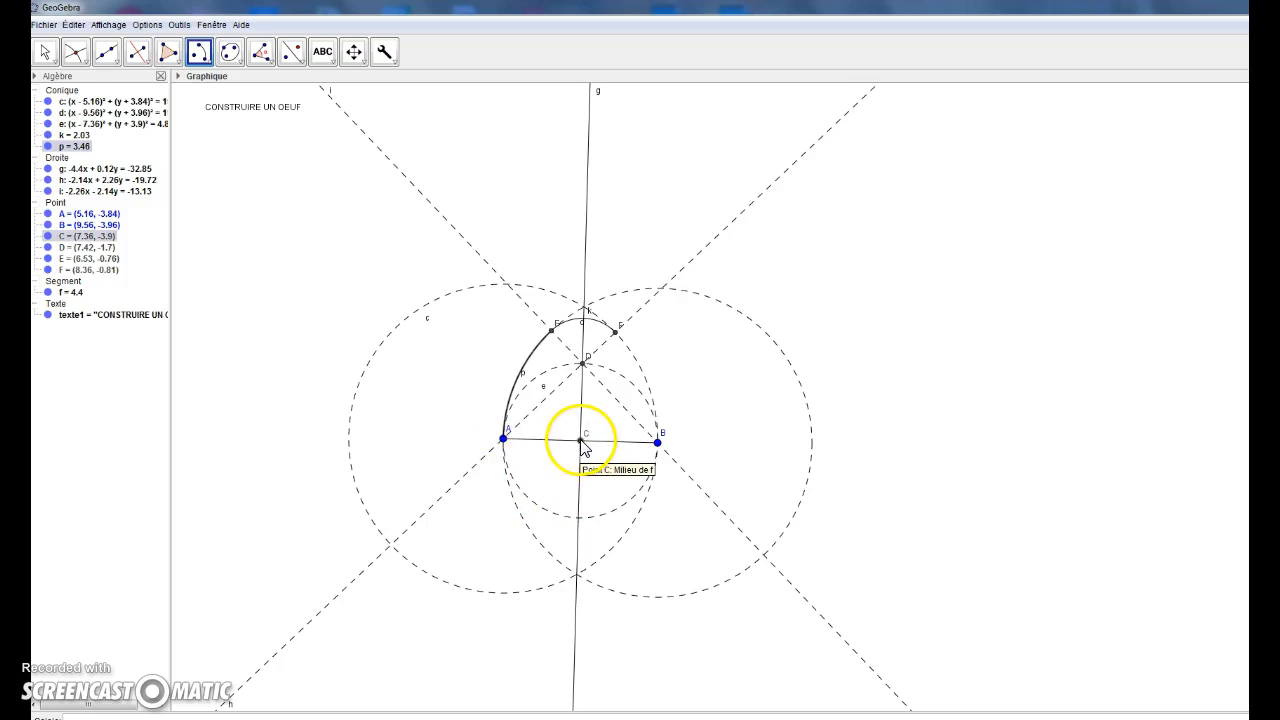
{"action": "left_click", "coordinate": [503, 441]}
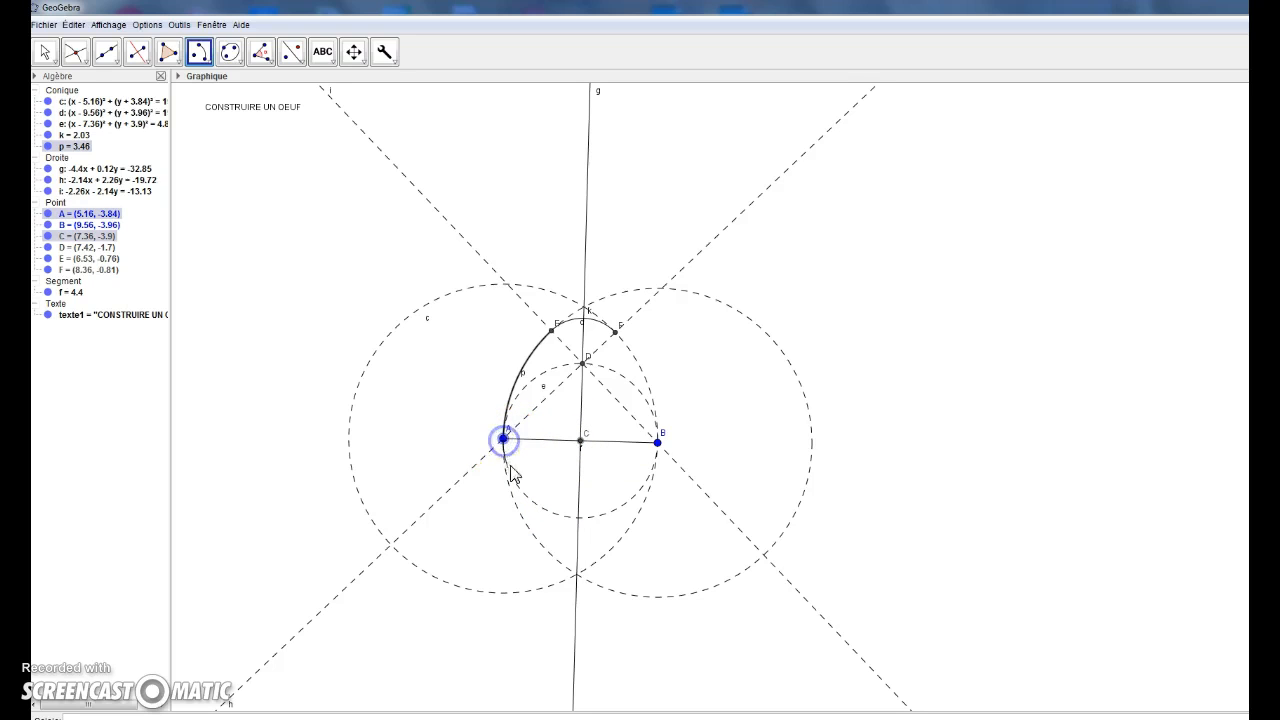
{"action": "left_click", "coordinate": [658, 443]}
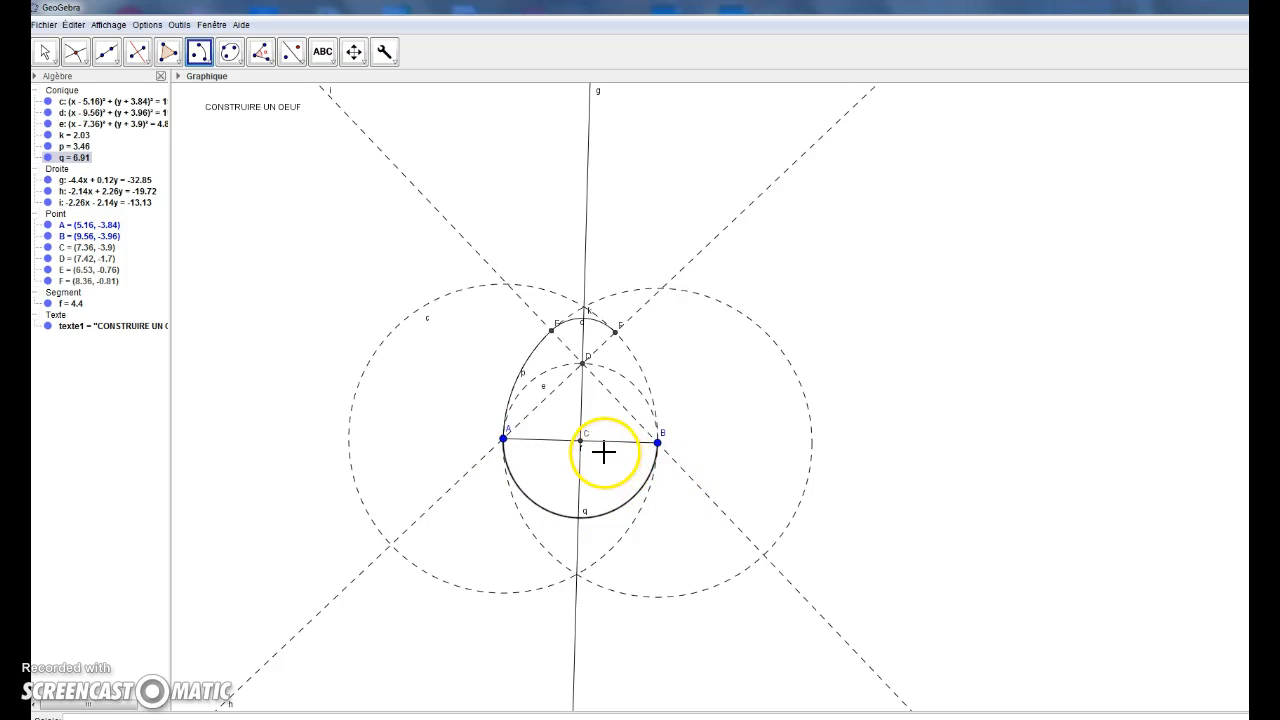
Step: Draw a circular arc centred at A from point B to point F to close the egg's right side
{"action": "left_click", "coordinate": [503, 438]}
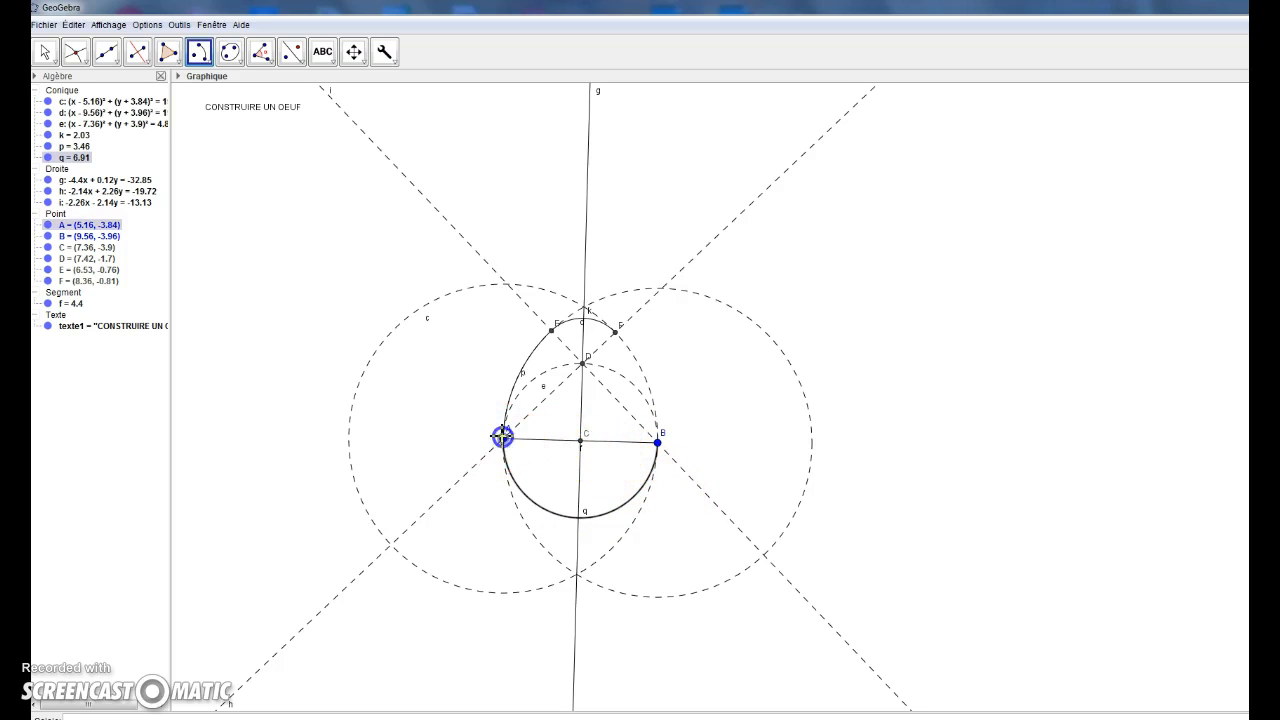
{"action": "left_click", "coordinate": [657, 441]}
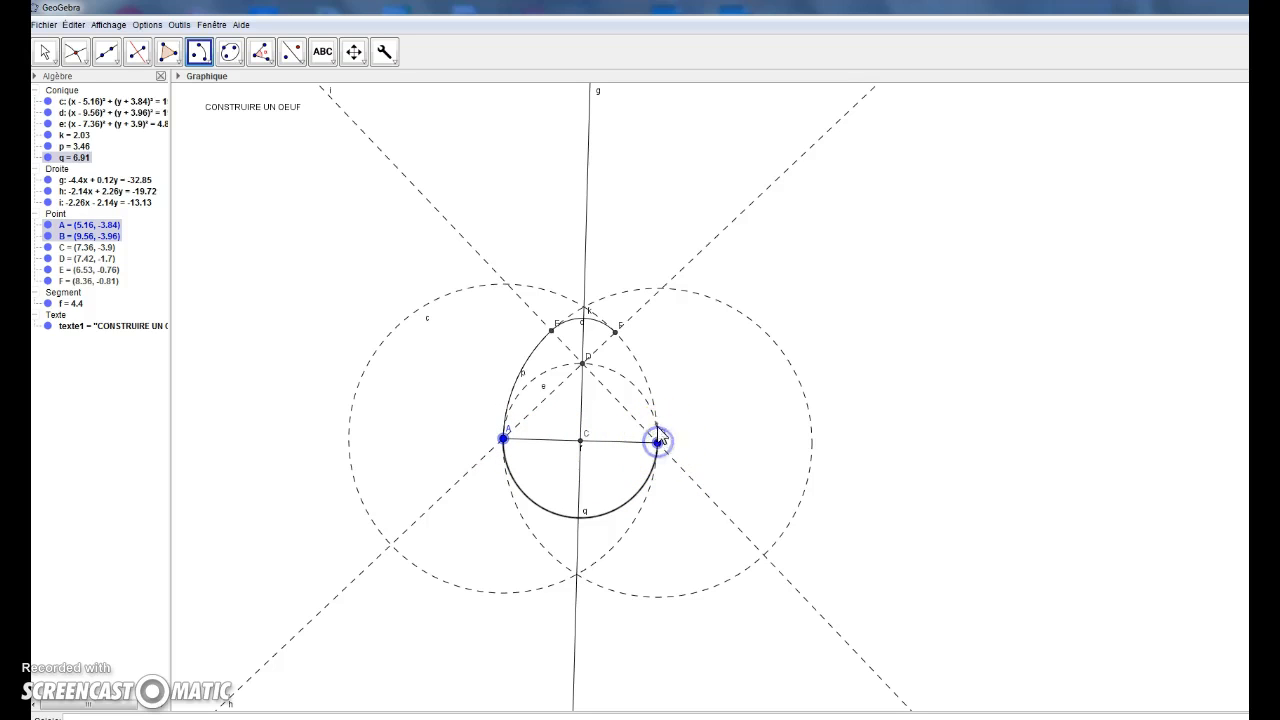
{"action": "left_click", "coordinate": [615, 332]}
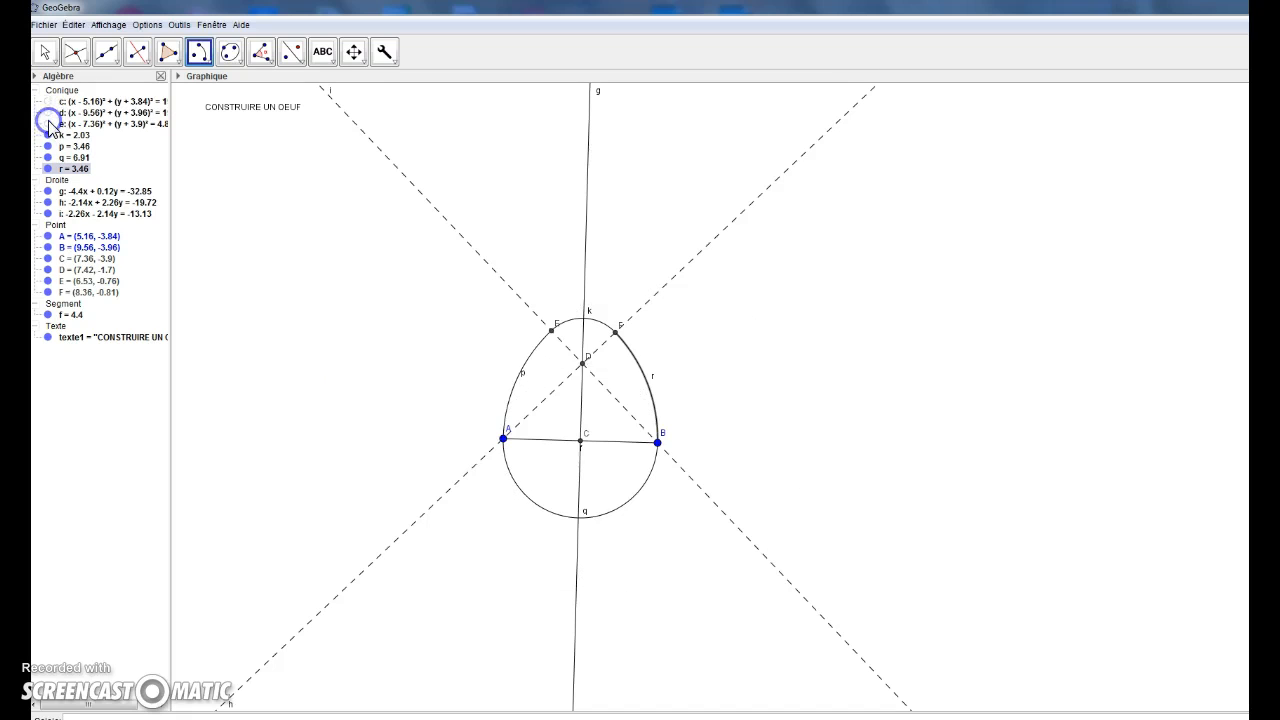
Step: Hide the construction circles, the three lines, segment AB and points C, D, E and F
{"action": "left_click", "coordinate": [47, 191]}
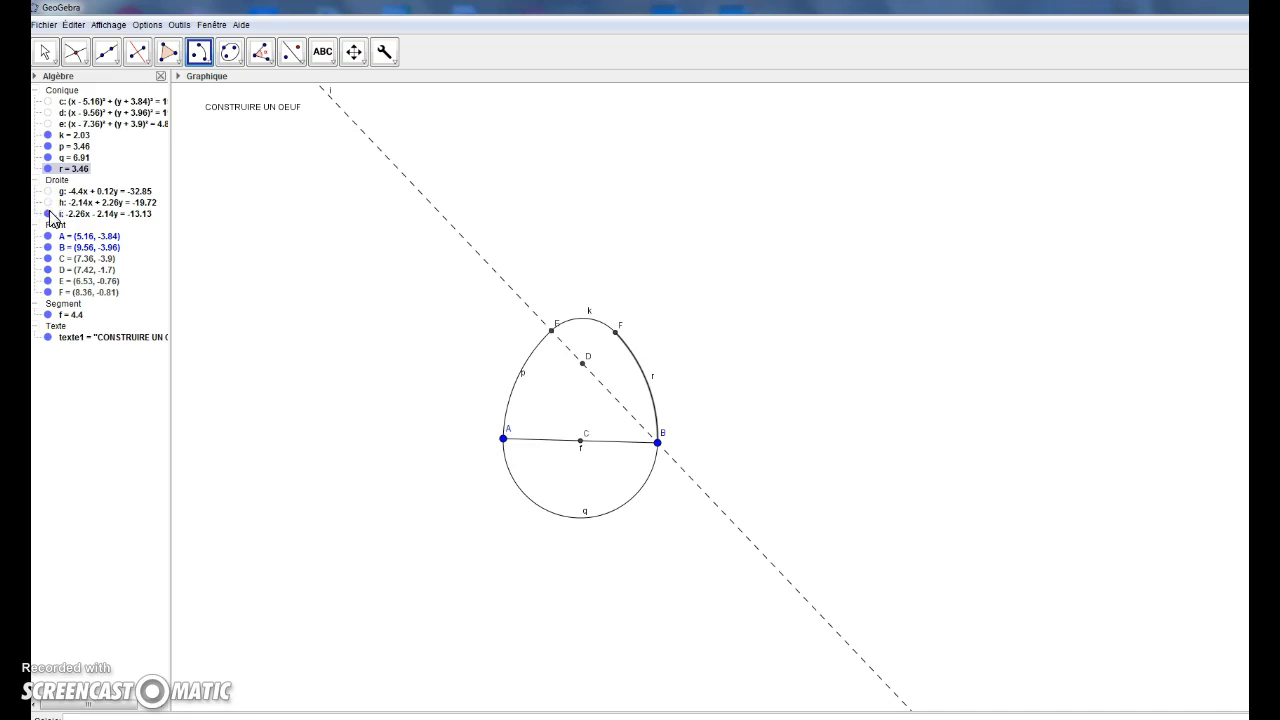
{"action": "left_click", "coordinate": [47, 315]}
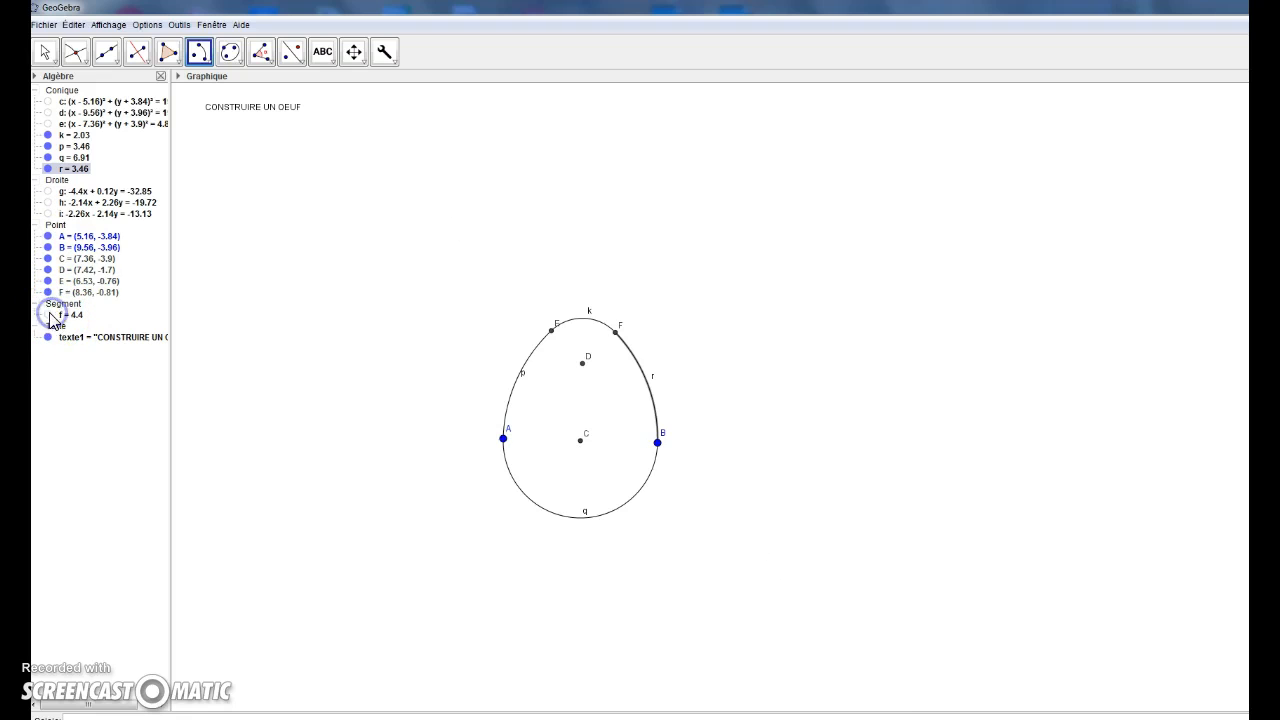
{"action": "left_click", "coordinate": [47, 259]}
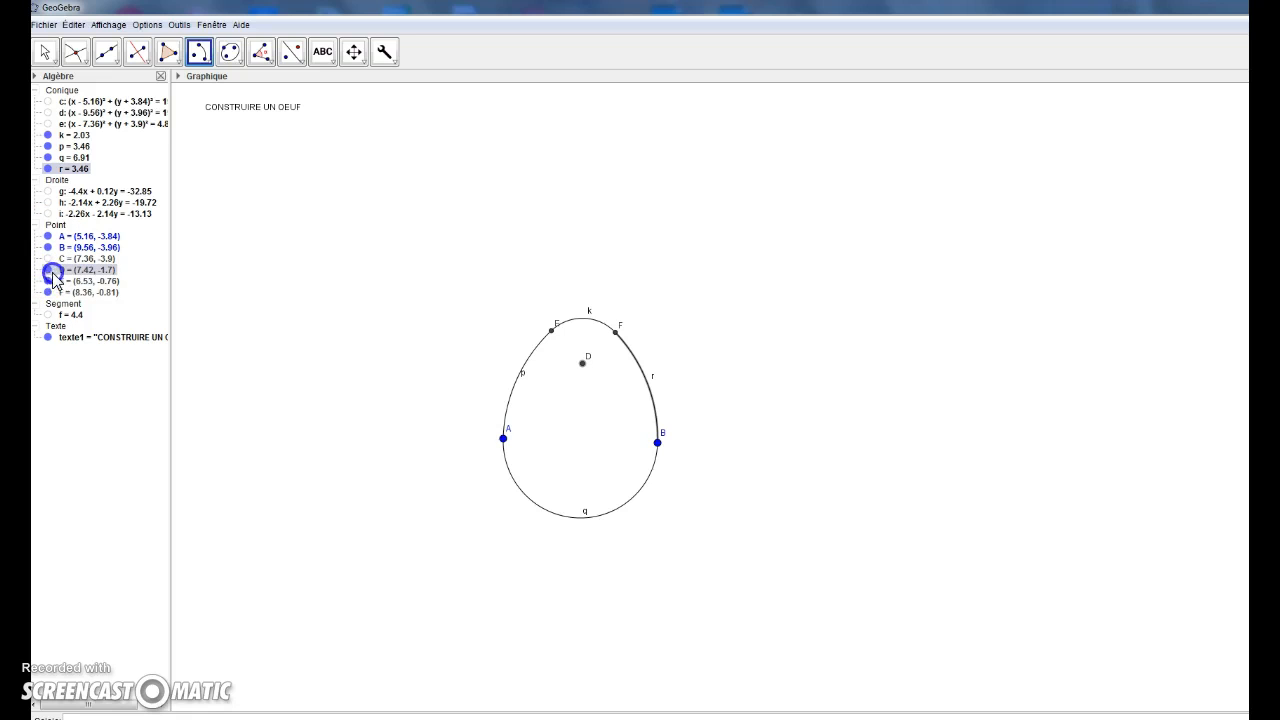
{"action": "left_click", "coordinate": [47, 281]}
{"action": "left_click", "coordinate": [47, 270]}
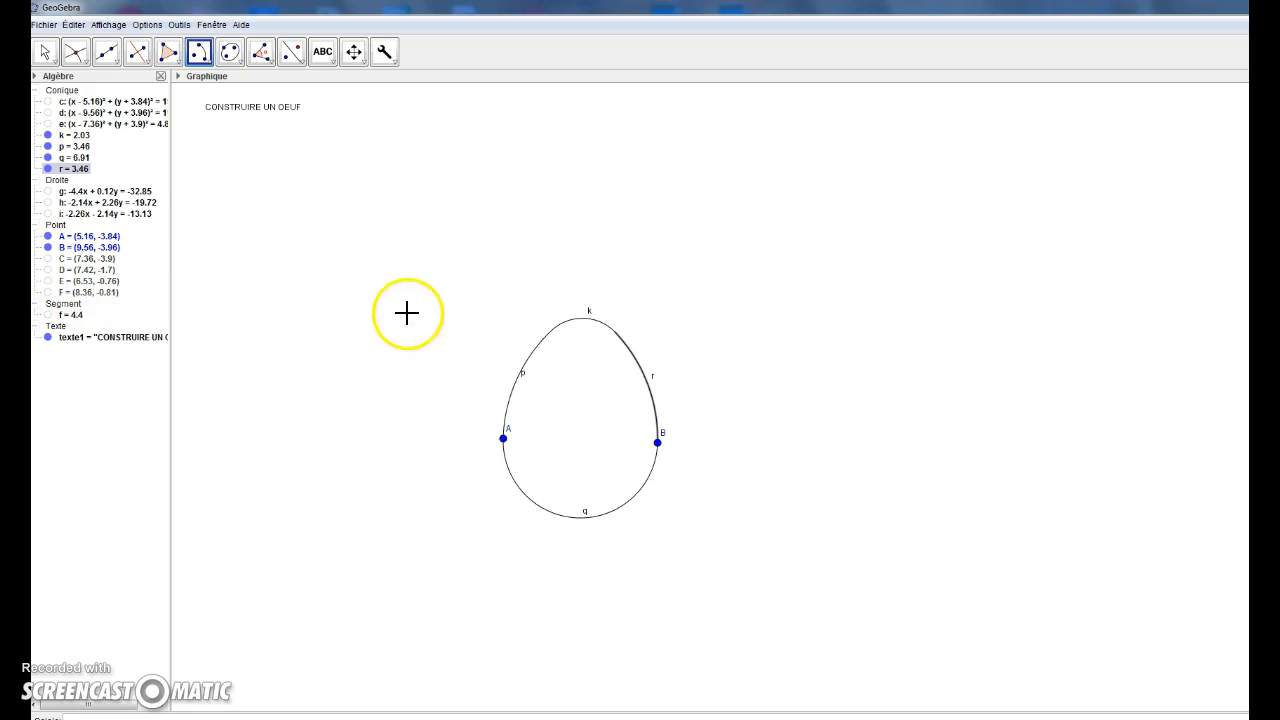
Step: Hide the labels of the four arcs k, p, q and r that form the egg
{"action": "right_click", "coordinate": [78, 137]}
{"action": "left_click", "coordinate": [105, 181]}
{"action": "right_click", "coordinate": [78, 147]}
{"action": "left_click", "coordinate": [99, 190]}
{"action": "right_click", "coordinate": [78, 159]}
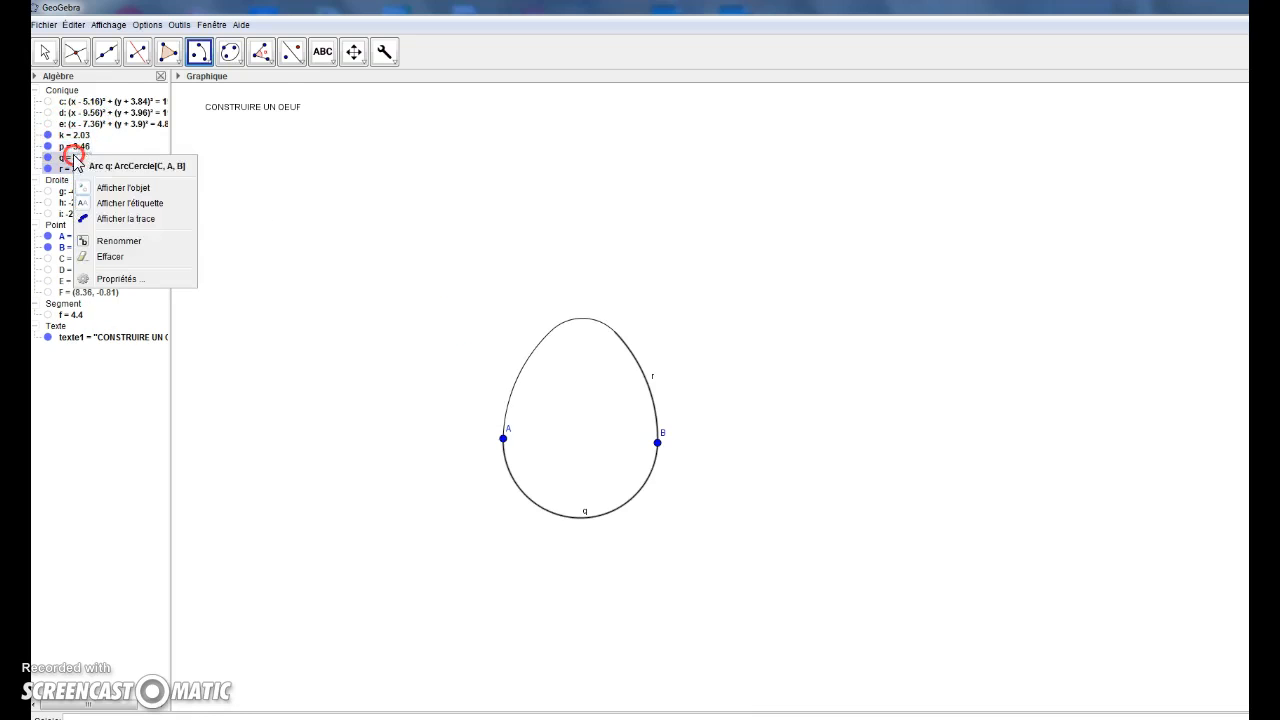
{"action": "left_click", "coordinate": [115, 205]}
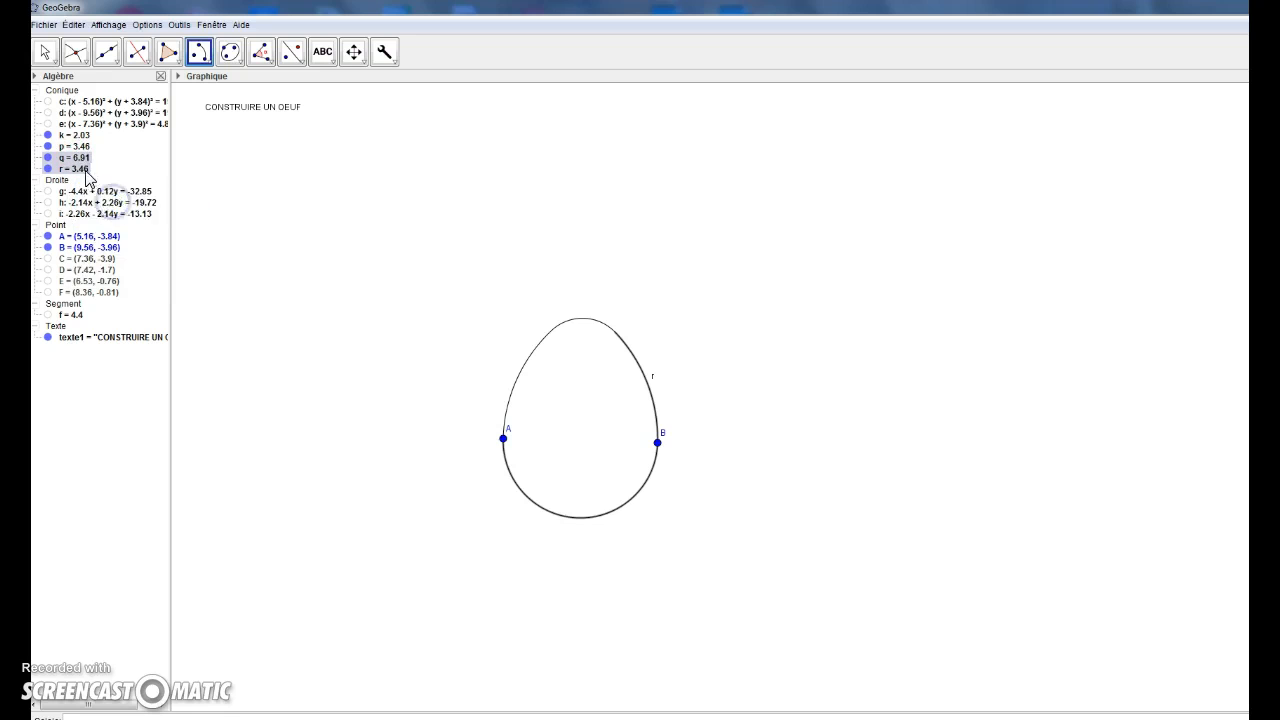
{"action": "right_click", "coordinate": [87, 171]}
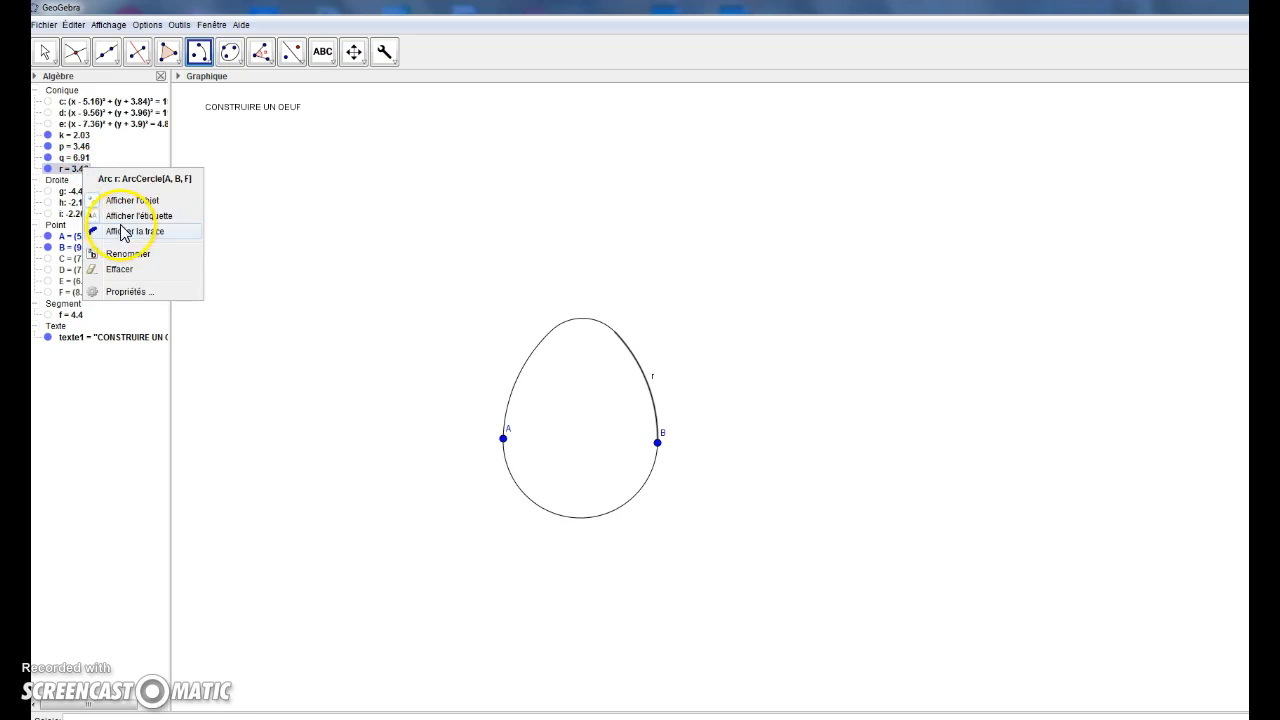
{"action": "left_click", "coordinate": [121, 216]}
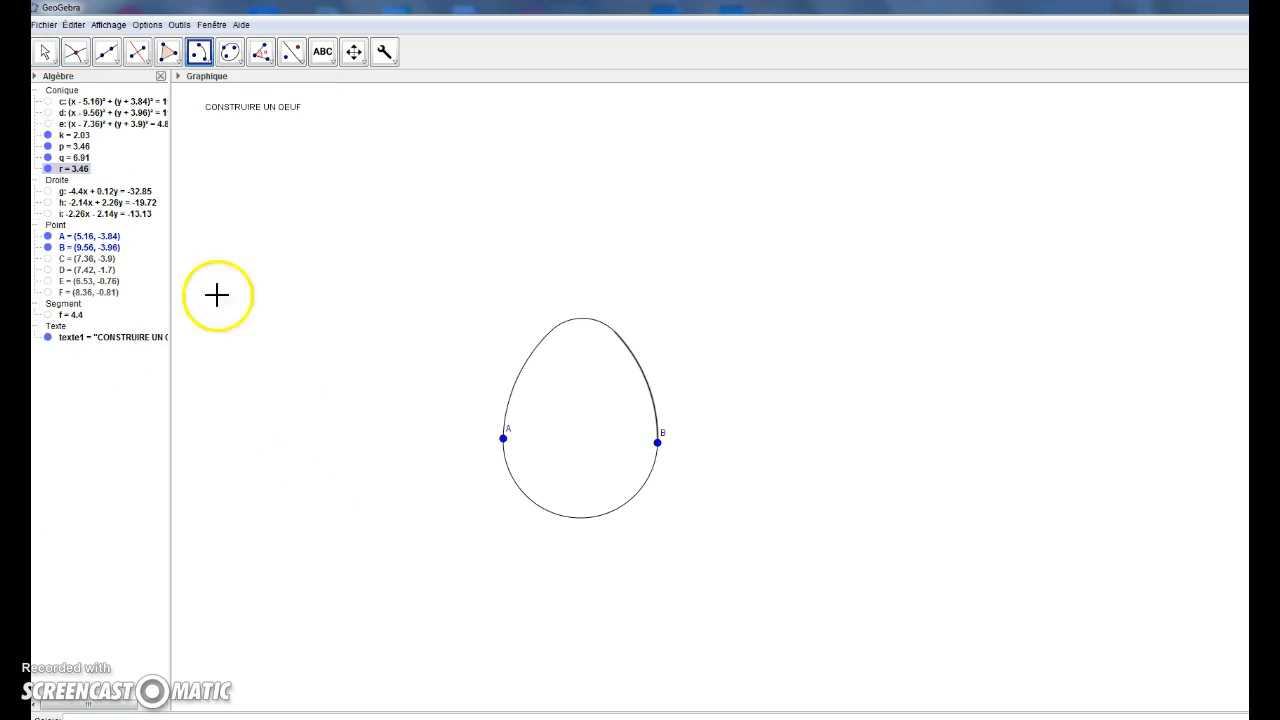
Step: Hide the labels of points A and B on the egg outline
{"action": "right_click", "coordinate": [101, 240]}
{"action": "left_click", "coordinate": [137, 308]}
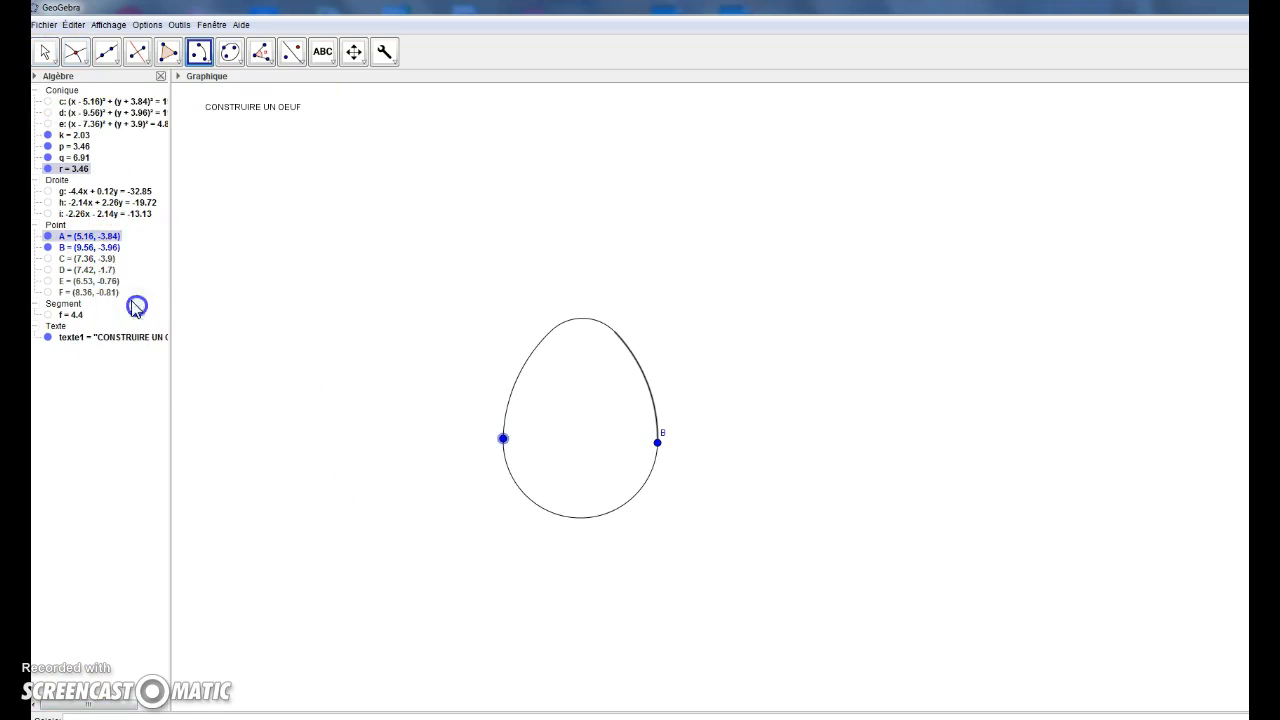
{"action": "right_click", "coordinate": [97, 250]}
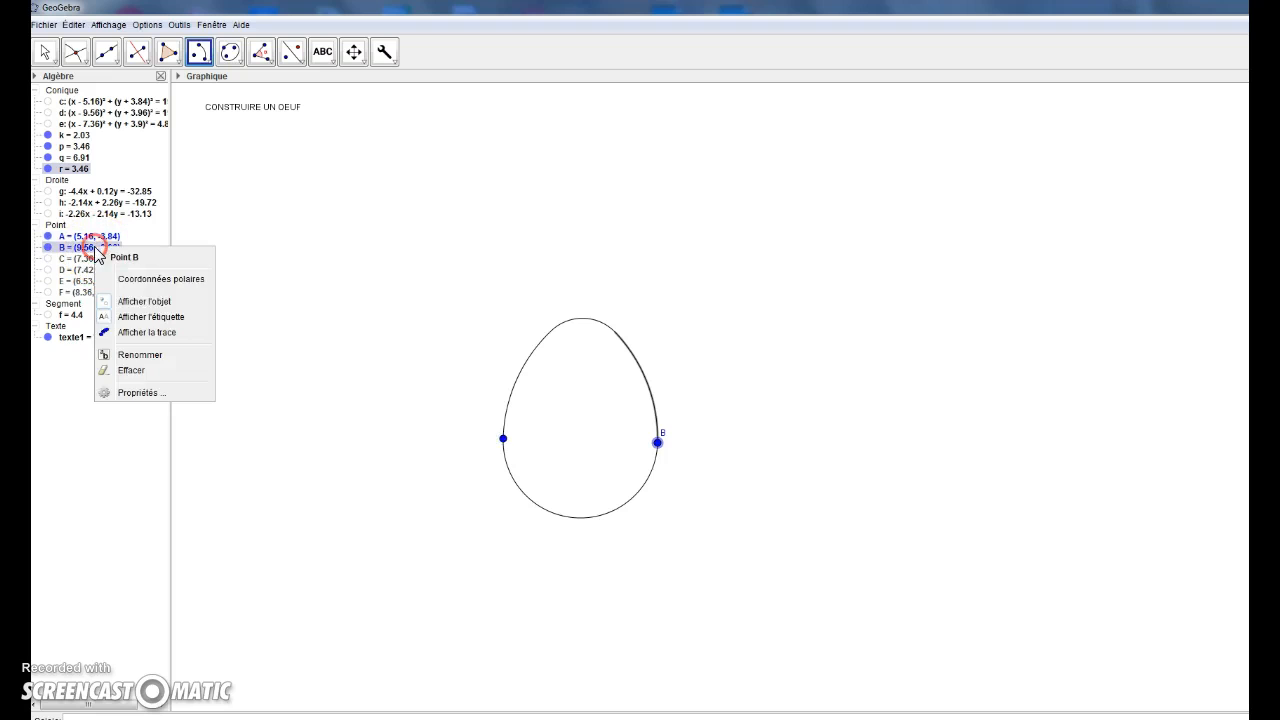
{"action": "left_click", "coordinate": [140, 318]}
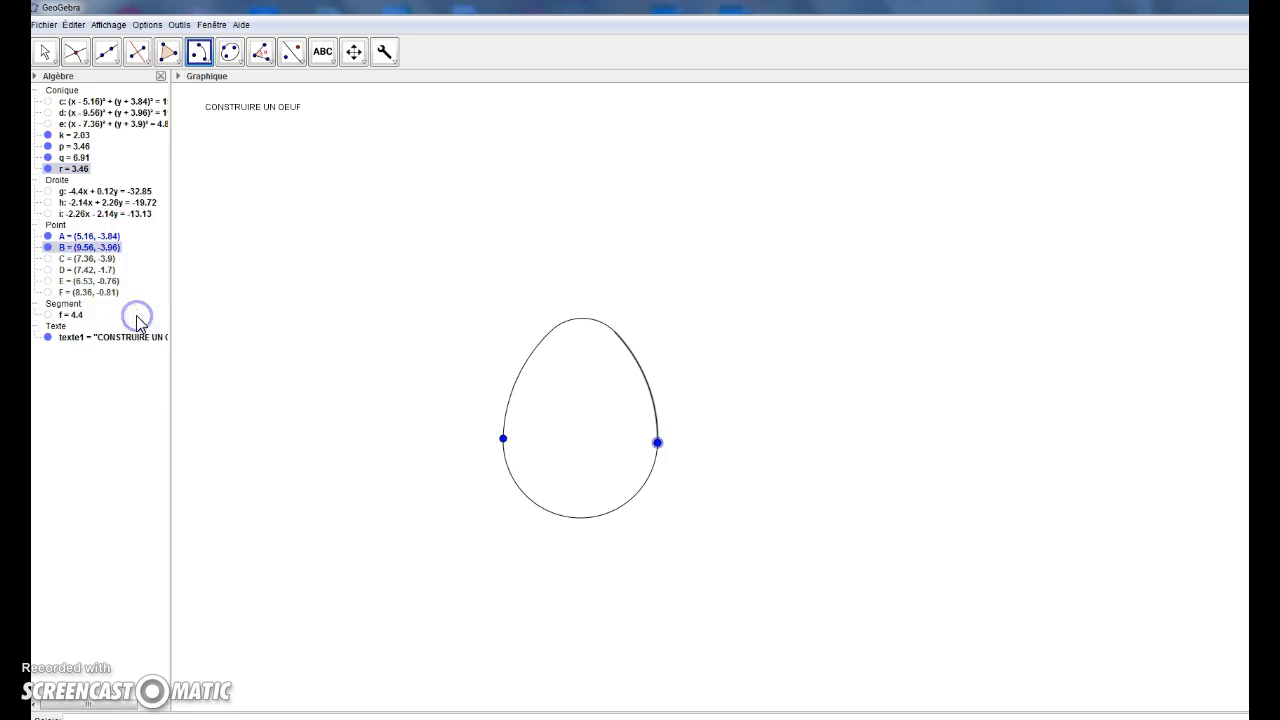
Step: Move point A to about (5.24, -1.94) and point B to about (8.78, -2.18) to resize and reposition the egg
{"action": "left_click", "coordinate": [45, 52]}
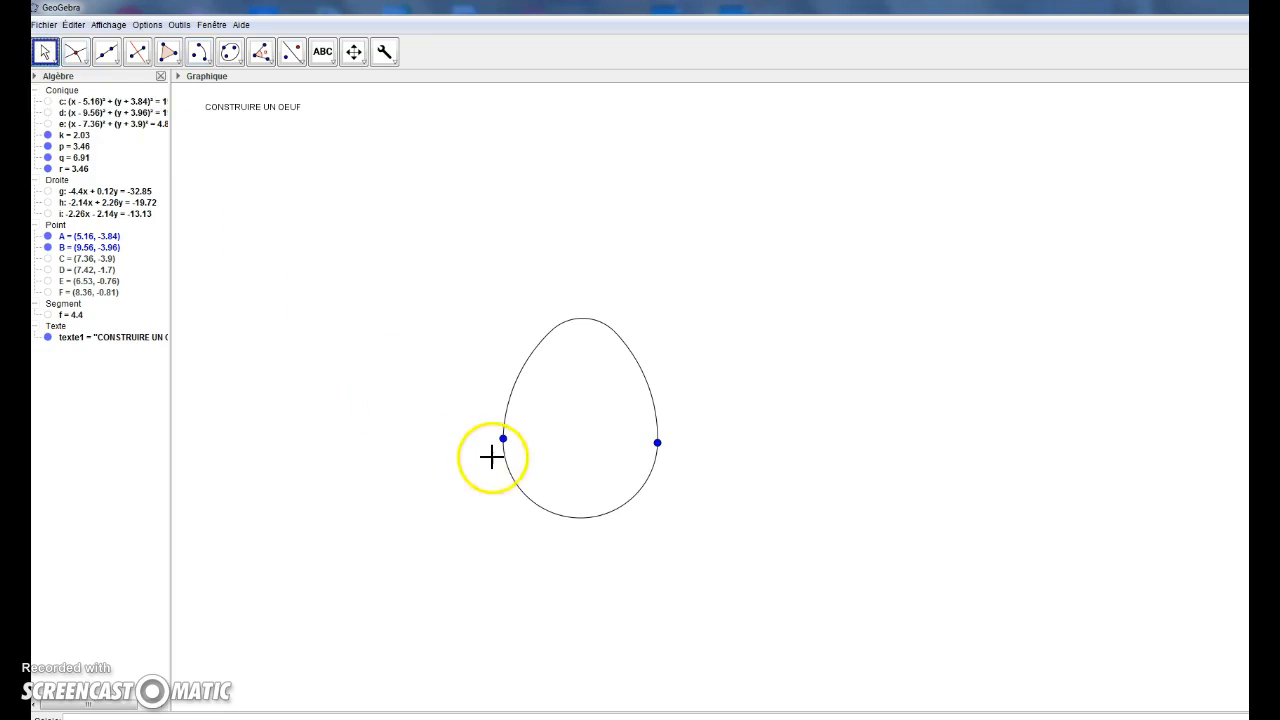
{"action": "left_click_drag", "start_coordinate": [503, 438], "coordinate": [506, 372]}
{"action": "left_click_drag", "start_coordinate": [657, 442], "coordinate": [632, 385]}
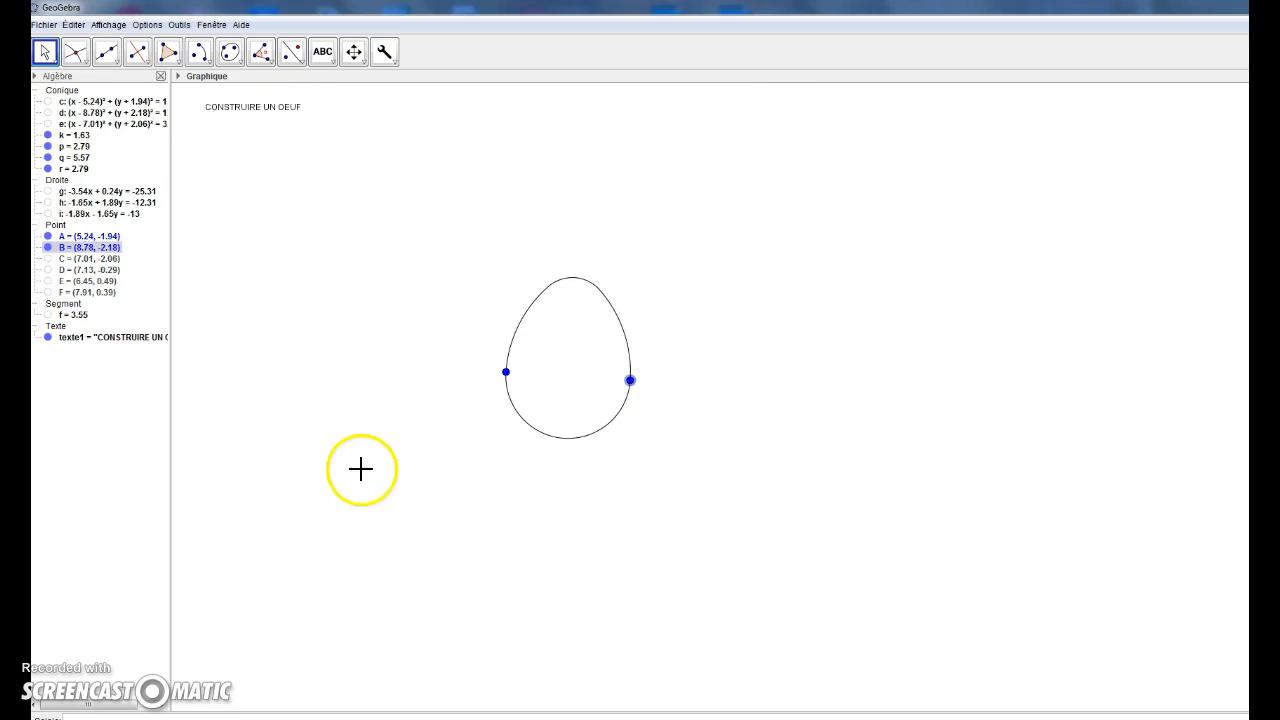